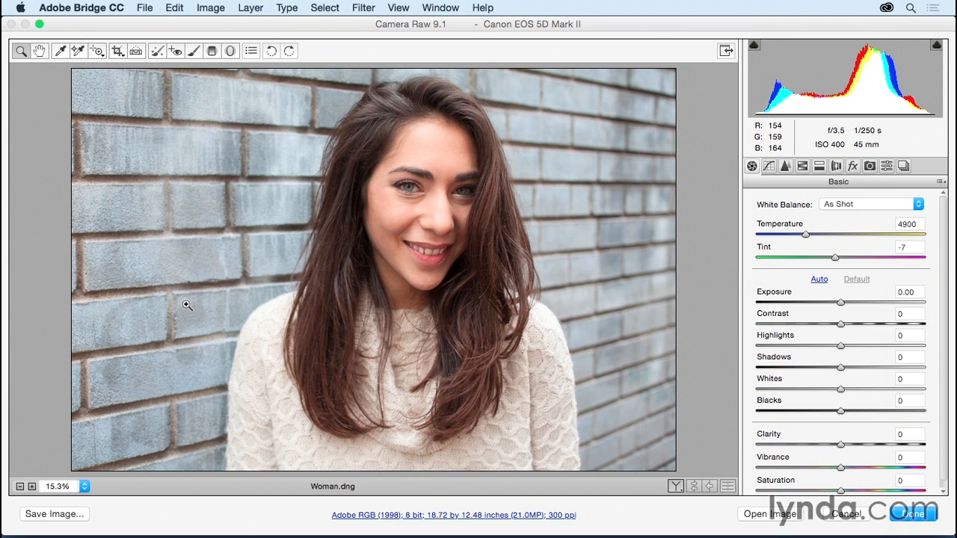
Set up a new Adjustment Brush with exposure +0.50 and every other slider reset to zero for retouching the eyes.
key("super+alt+0")
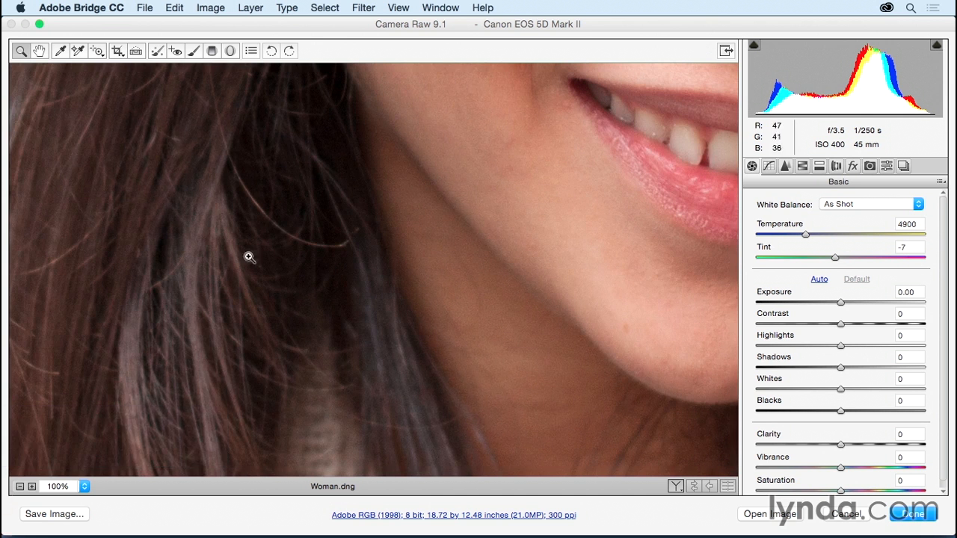
key("space")
left_click_drag(489, 121, 320, 342)
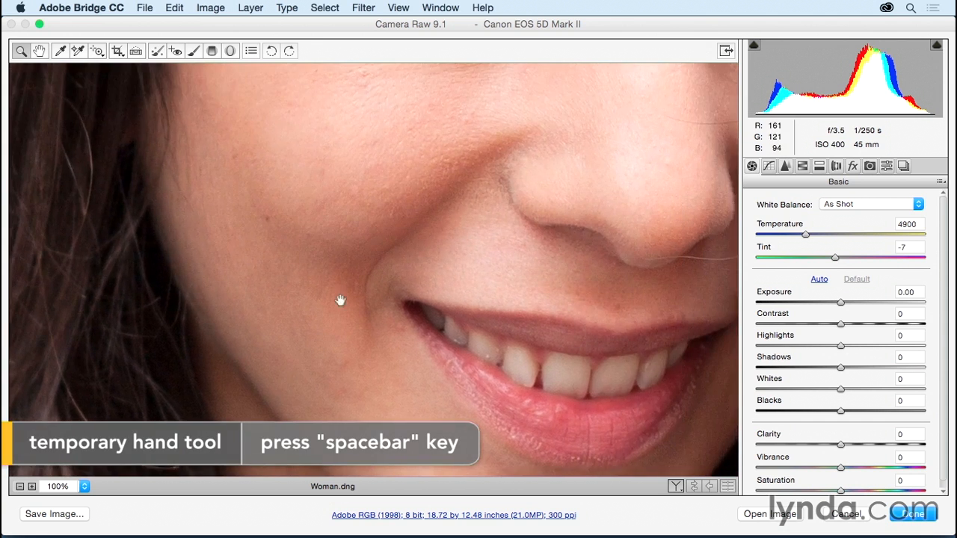
left_click_drag(397, 177, 297, 338)
left_click_drag(336, 222, 214, 268)
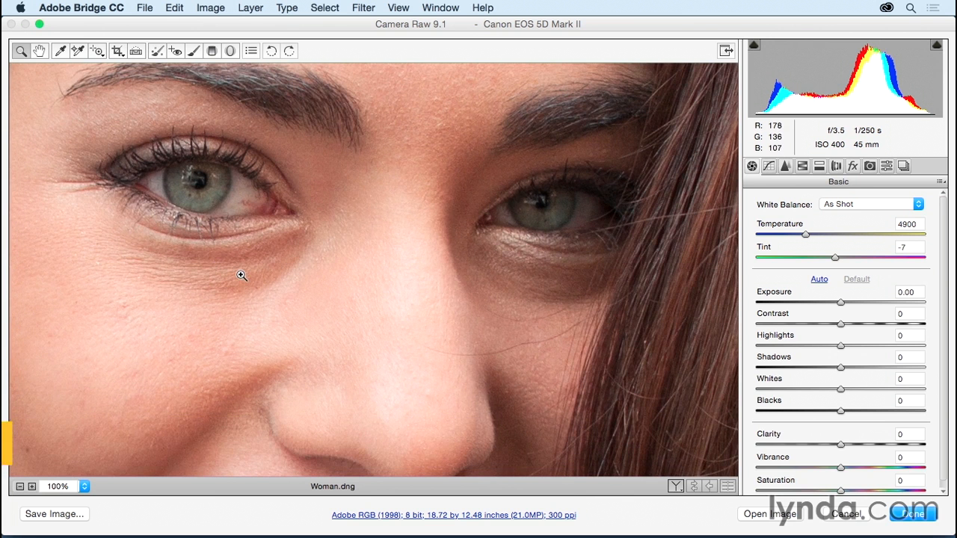
key("k")
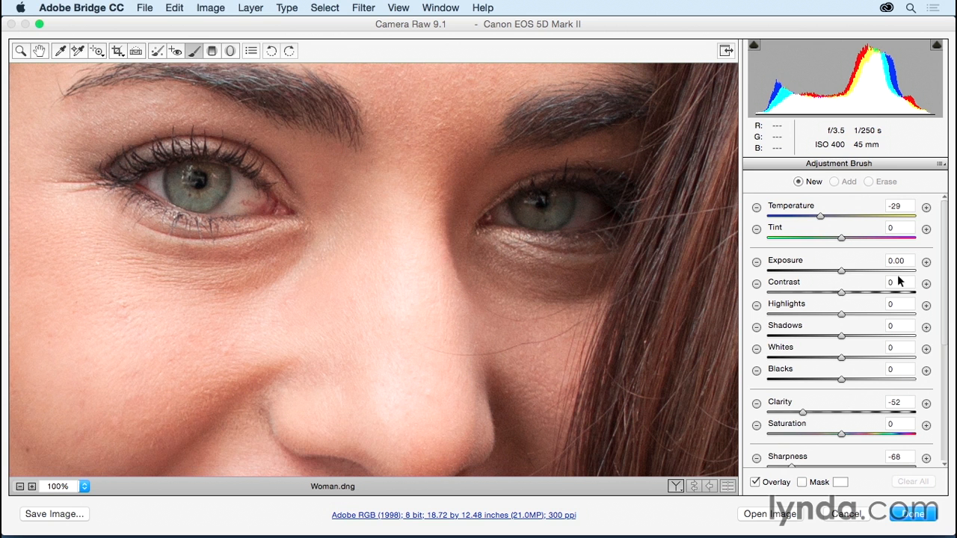
left_click(926, 264)
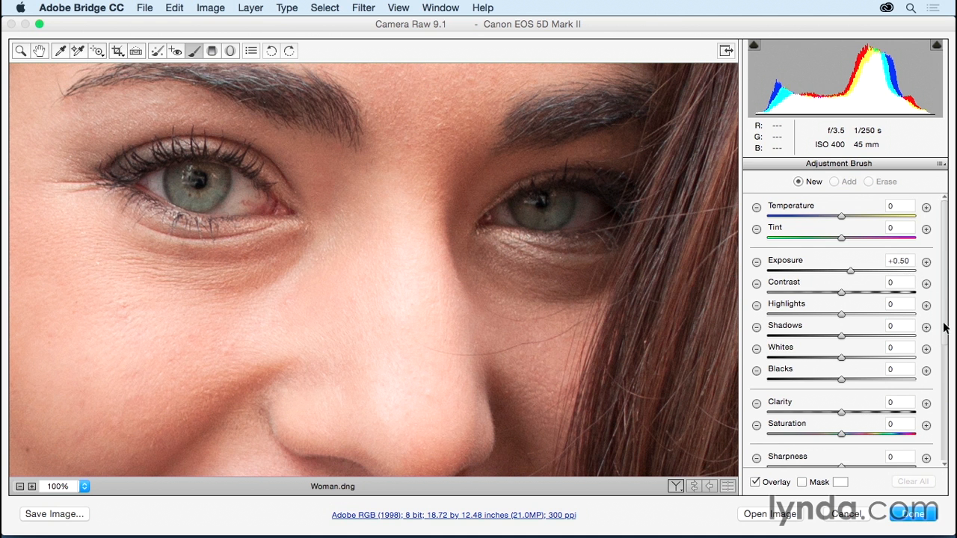
Reduce the Adjustment Brush size to 4.
scroll(946, 345, "down", 1)
left_click_drag(946, 346, 946, 467)
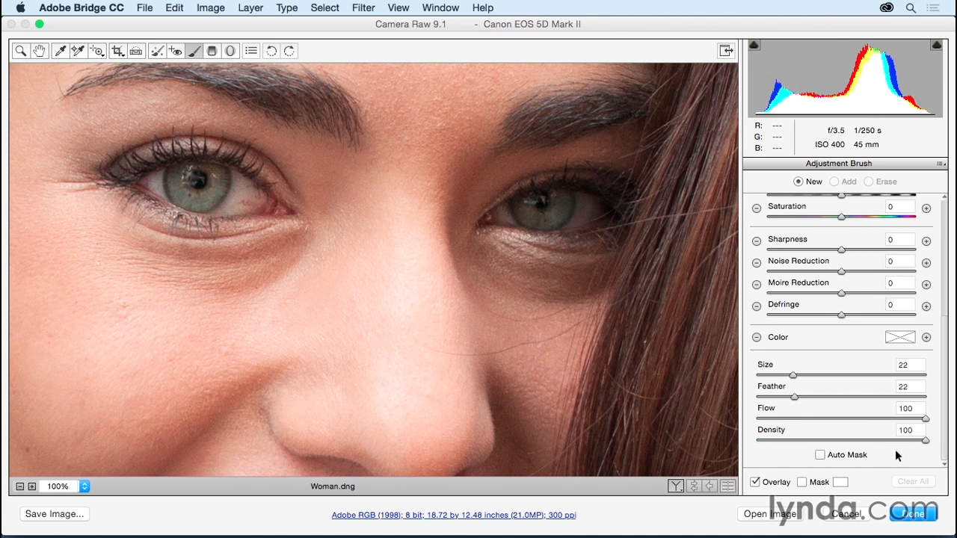
key("bracketleft")
key("bracketleft")
key("bracketleft")
key("bracketleft")
key("bracketleft")
key("bracketleft")
key("bracketleft")
key("bracketleft")
key("bracketleft")
key("bracketleft")
key("bracketleft")
key("bracketleft")
key("bracketleft")
key("bracketleft")
key("bracketleft")
key("bracketleft")
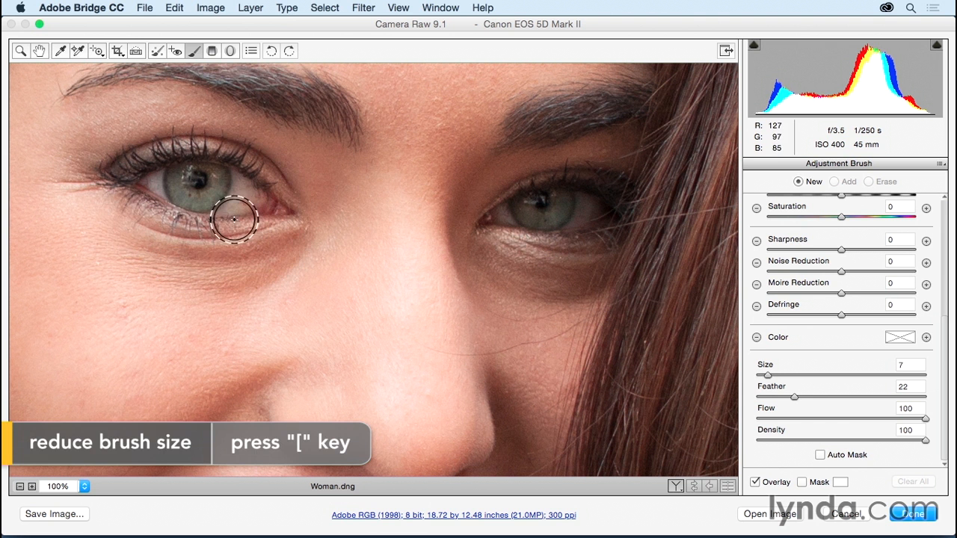
key("bracketleft")
key("bracketleft")
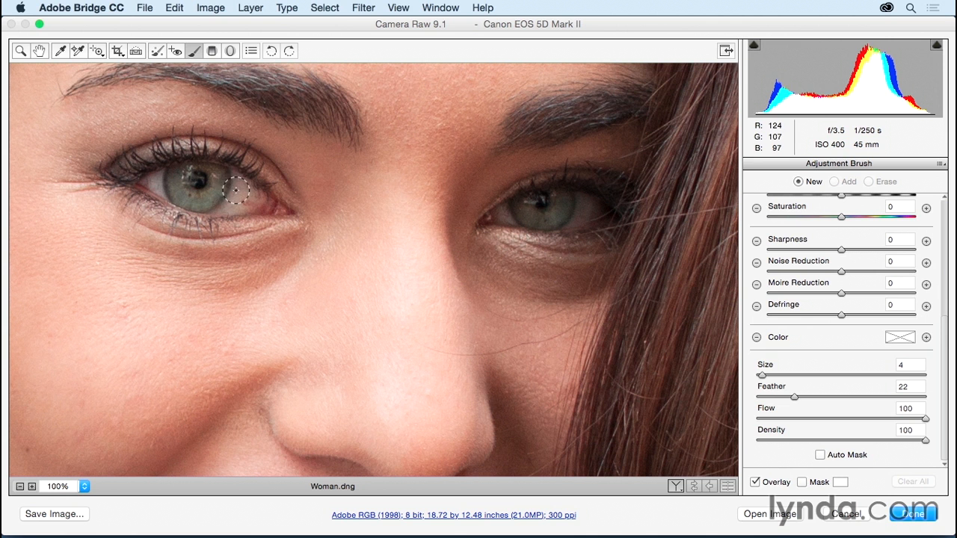
Brighten the whites of the unshaded eye on both sides of the iris, erasing the adjustment where it overlaps the iris.
left_click(246, 191)
mouse_move(246, 191)
left_mouse_down()
mouse_move(251, 204)
mouse_move(228, 207)
mouse_move(244, 196)
mouse_move(215, 202)
mouse_move(247, 196)
left_mouse_up()
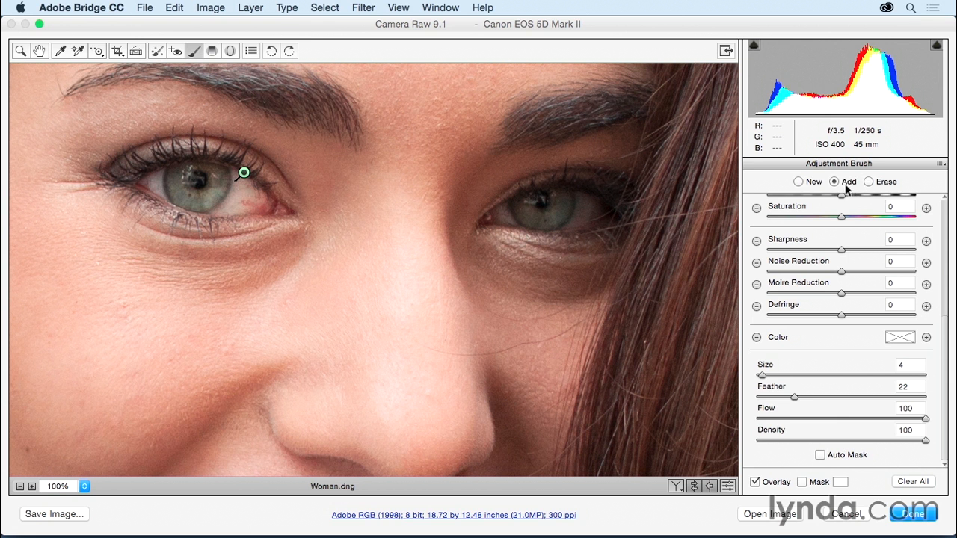
left_click(869, 181)
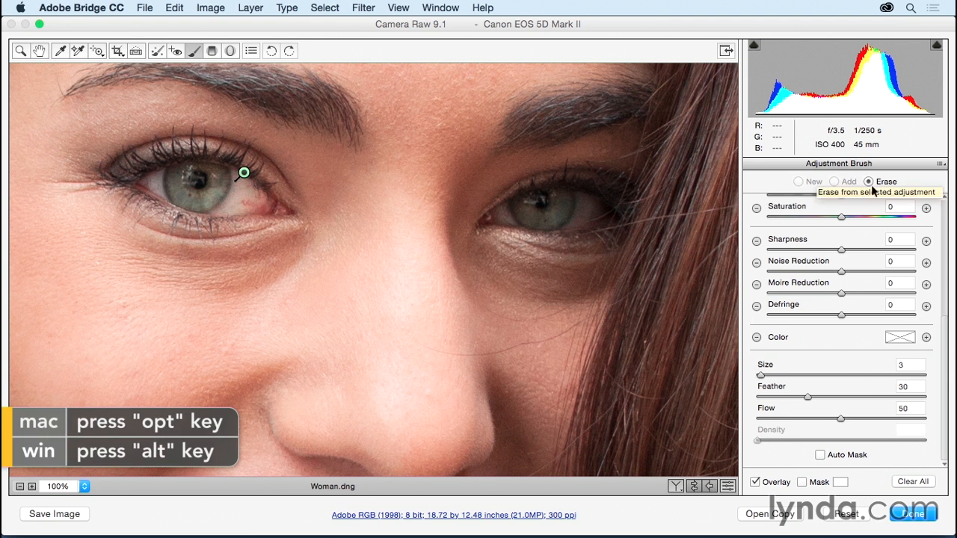
left_click_drag(220, 178, 195, 199)
key("alt")
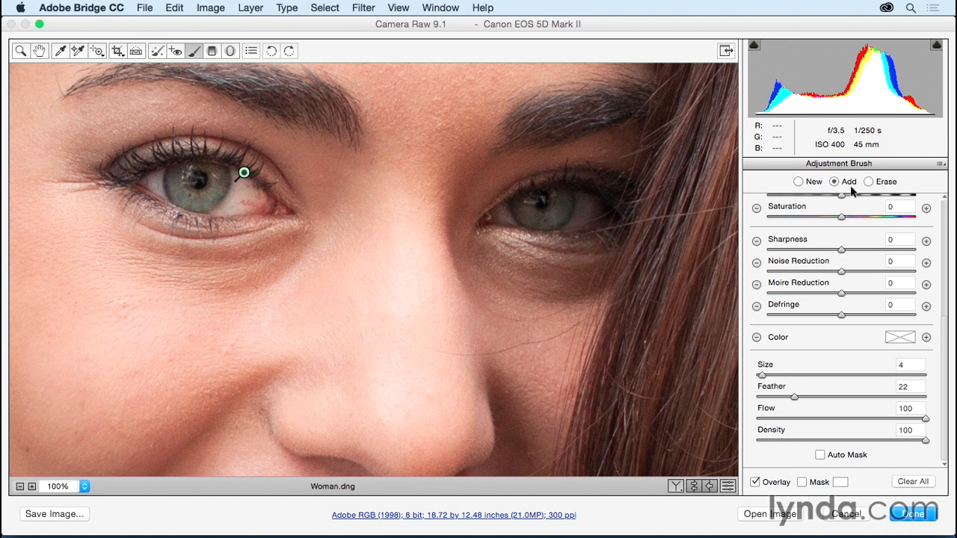
mouse_move(149, 181)
left_mouse_down()
mouse_move(155, 156)
mouse_move(117, 176)
mouse_move(177, 217)
mouse_move(186, 210)
mouse_move(186, 162)
left_mouse_up()
key("alt")
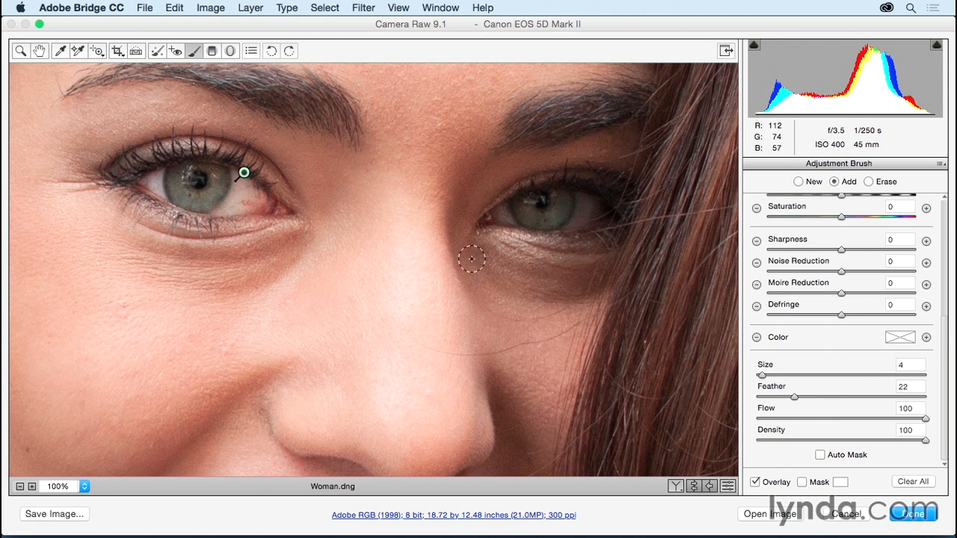
Show the mask overlay and erase its spill along the lower eyelid and inner corner of the first eye.
left_click(802, 482)
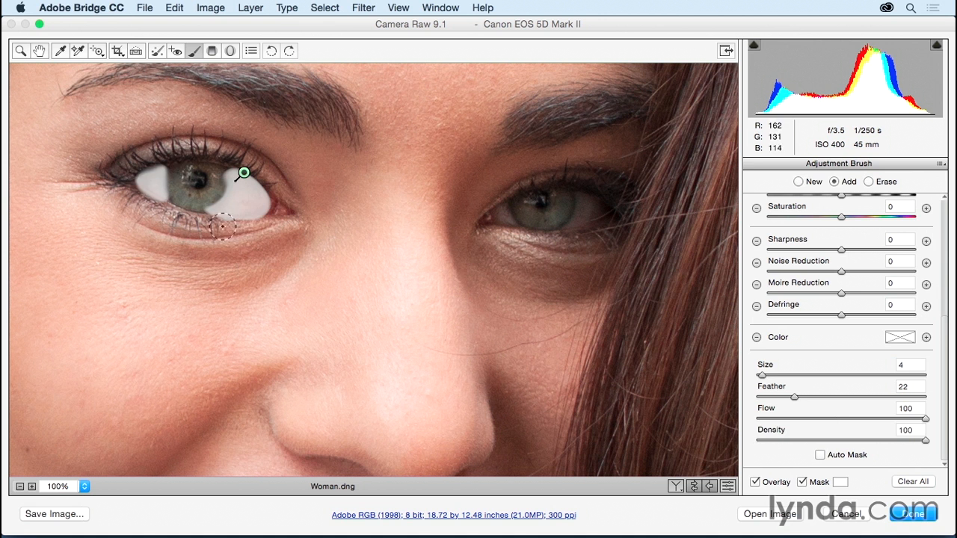
key("alt")
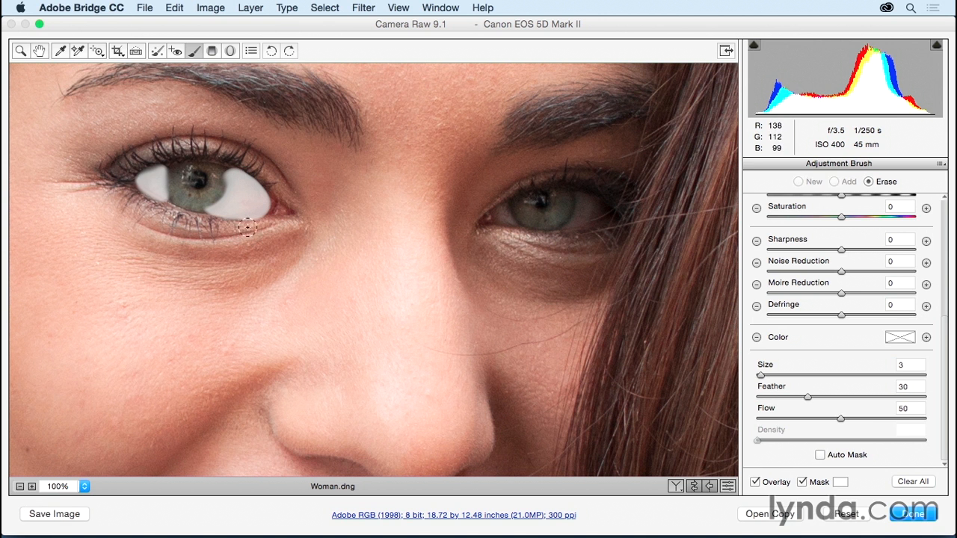
left_click_drag(246, 222, 289, 205)
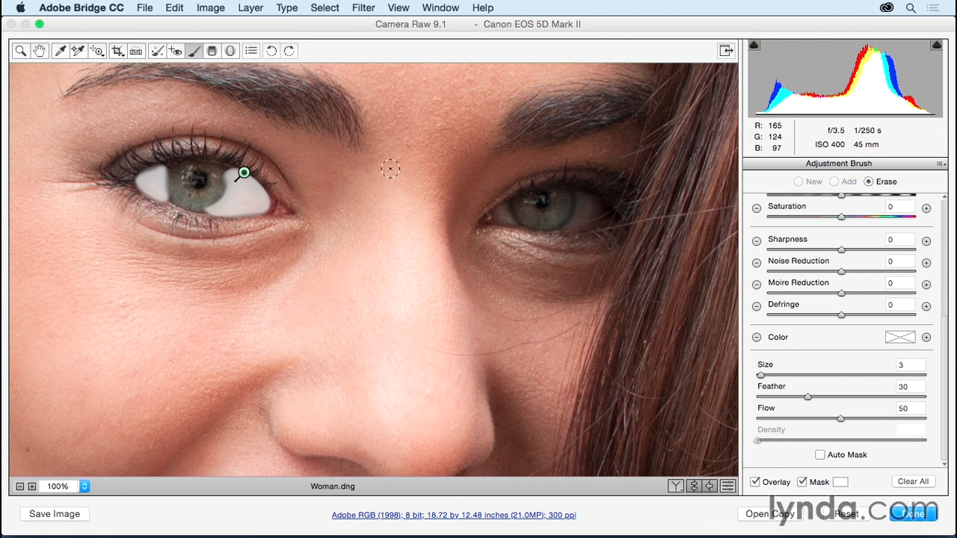
key("alt")
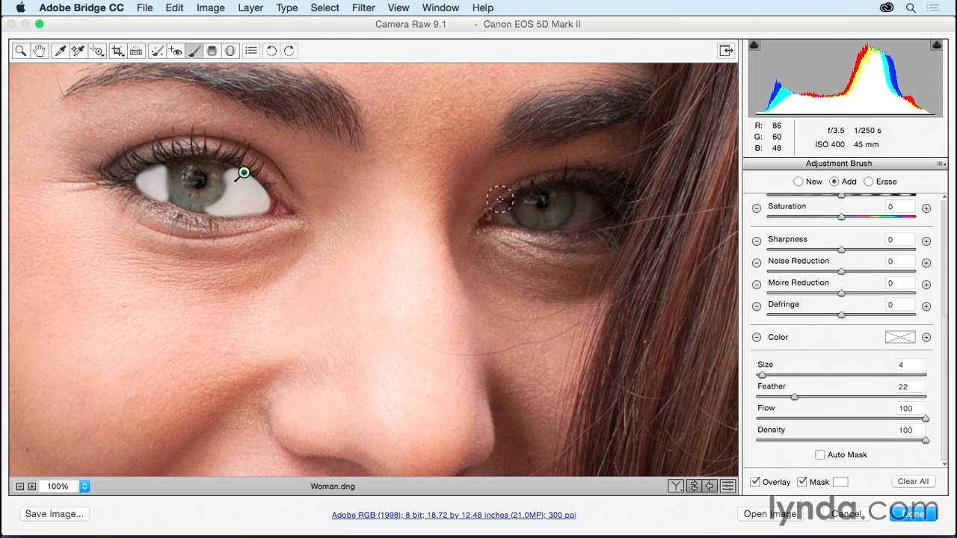
Paint the whites of the eye nearer the hair, erase the spill onto its iris and lids, and hide the mask.
left_click(506, 214)
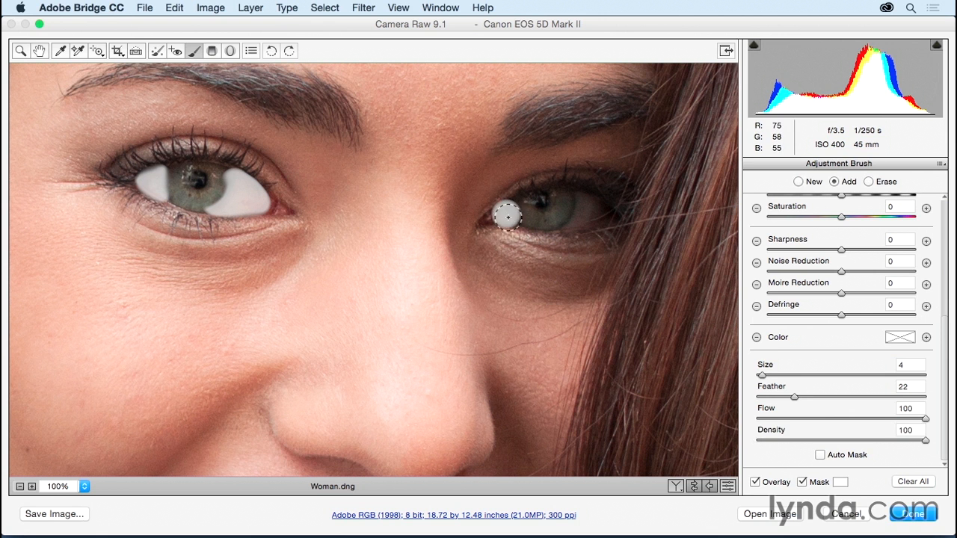
key("alt")
mouse_move(537, 216)
left_mouse_down()
mouse_move(522, 212)
mouse_move(521, 194)
mouse_move(528, 229)
mouse_move(487, 235)
mouse_move(474, 222)
mouse_move(497, 200)
mouse_move(480, 217)
mouse_move(490, 199)
mouse_move(482, 212)
mouse_move(494, 233)
mouse_move(492, 222)
mouse_move(519, 248)
left_mouse_up()
mouse_move(589, 205)
left_mouse_down()
mouse_move(633, 211)
mouse_move(552, 176)
mouse_move(563, 182)
mouse_move(549, 216)
mouse_move(567, 203)
mouse_move(556, 231)
mouse_move(613, 229)
mouse_move(559, 243)
mouse_move(626, 218)
mouse_move(551, 238)
mouse_move(639, 219)
left_mouse_up()
key("alt")
key("alt")
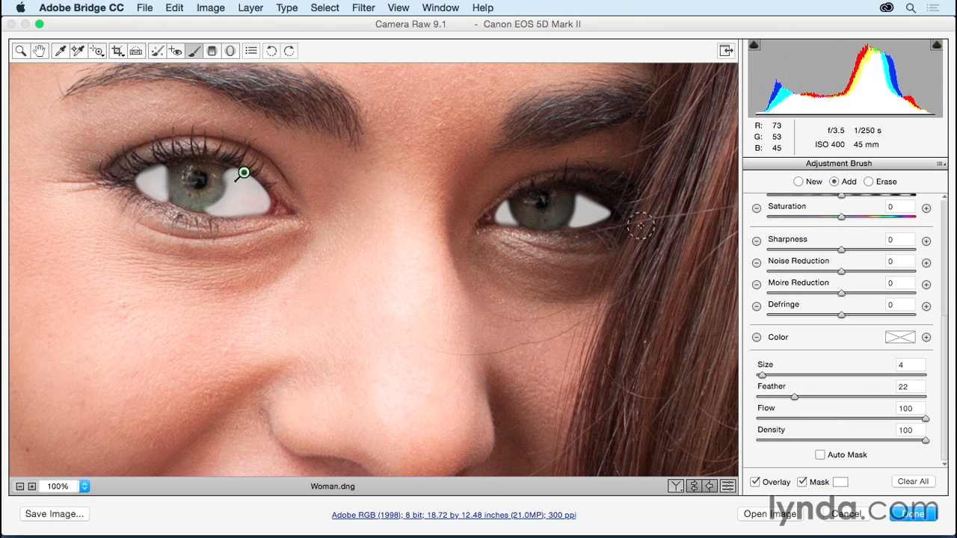
left_click(802, 482)
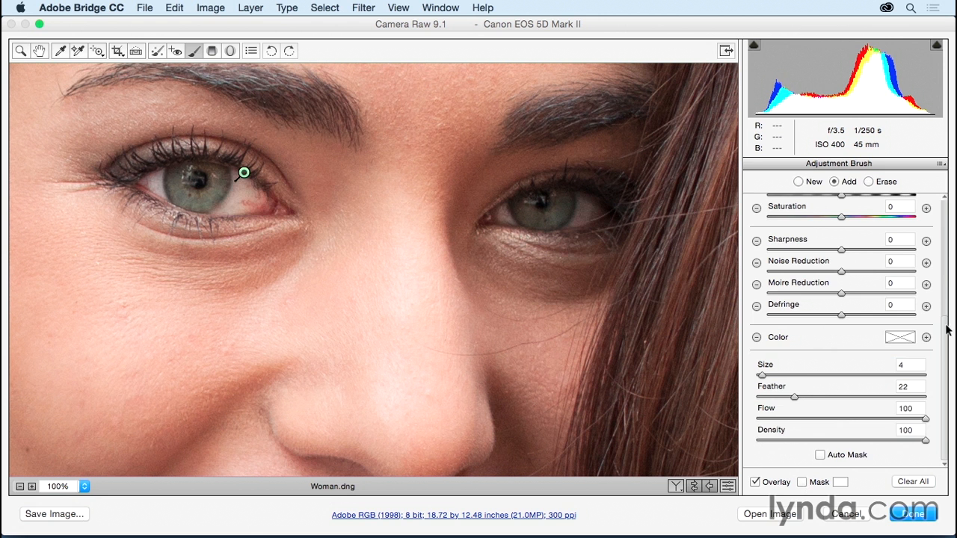
Lower the eye-white adjustment's exposure to +0.45 and compare the before and after views.
left_click_drag(946, 326, 946, 210)
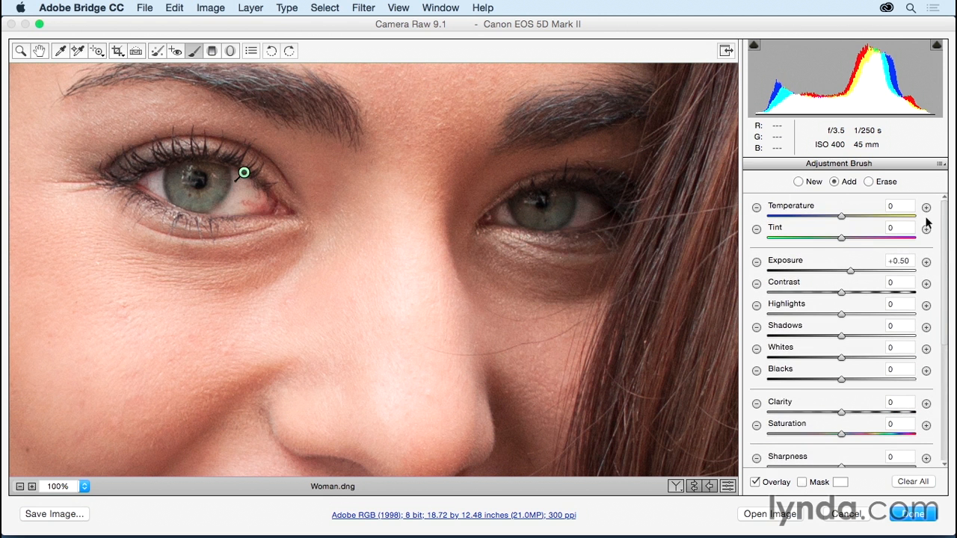
mouse_move(851, 273)
left_mouse_down()
mouse_move(867, 272)
mouse_move(848, 275)
left_mouse_up()
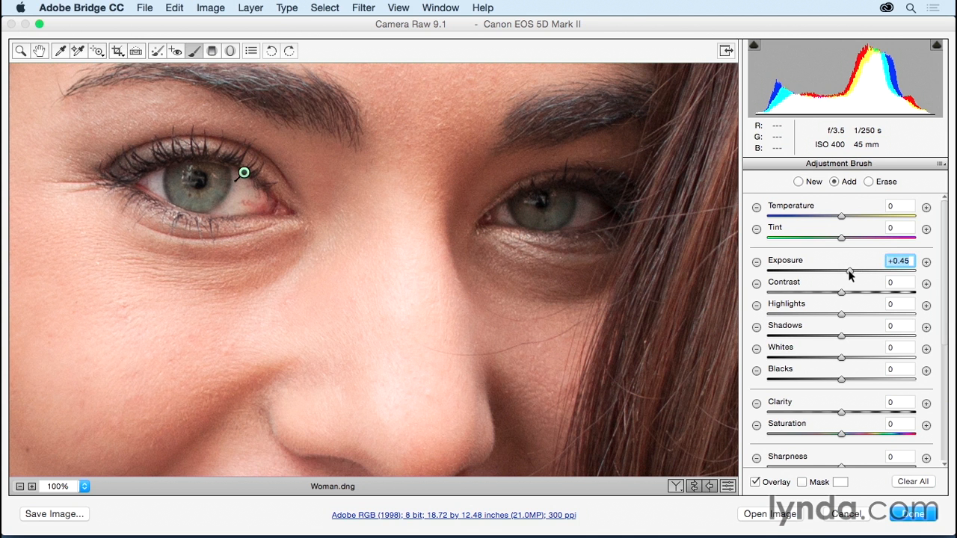
key("p")
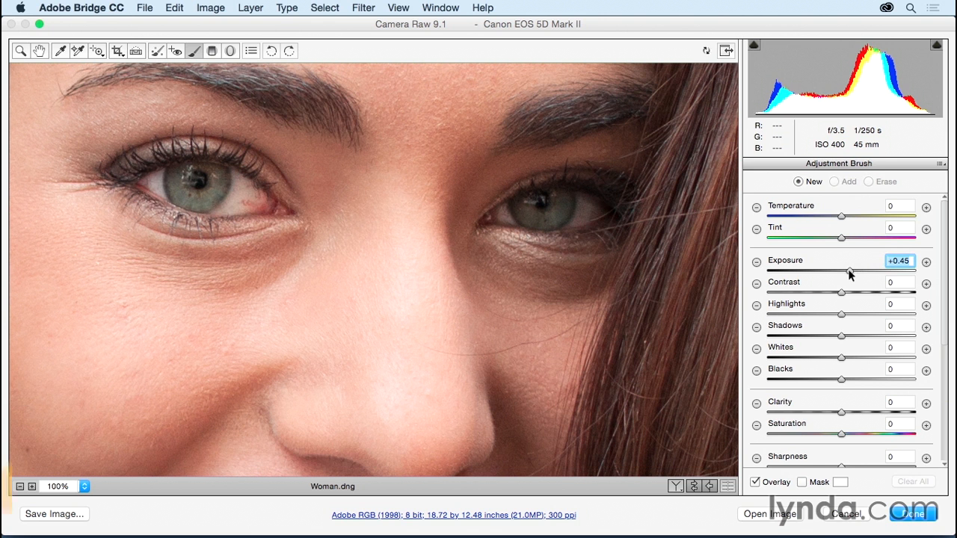
key("p")
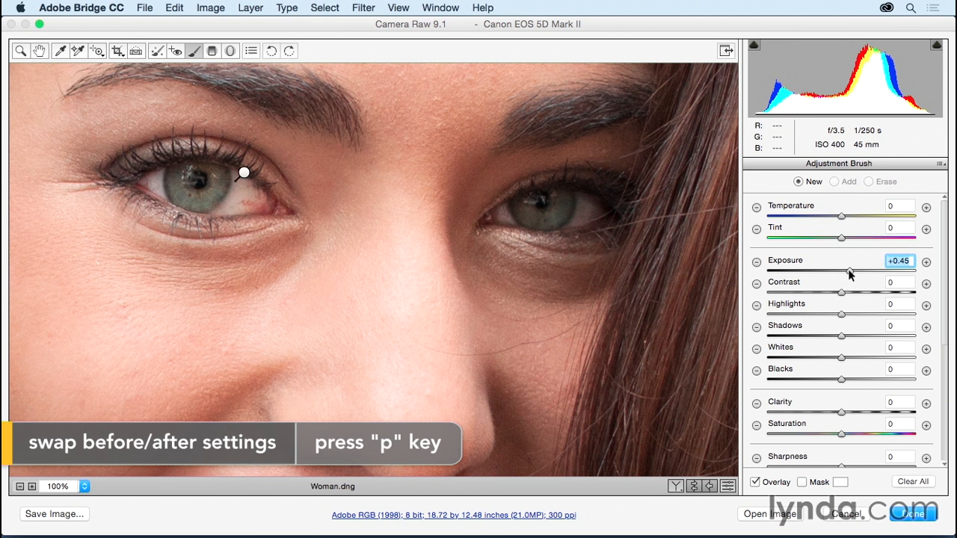
key("p")
key("p")
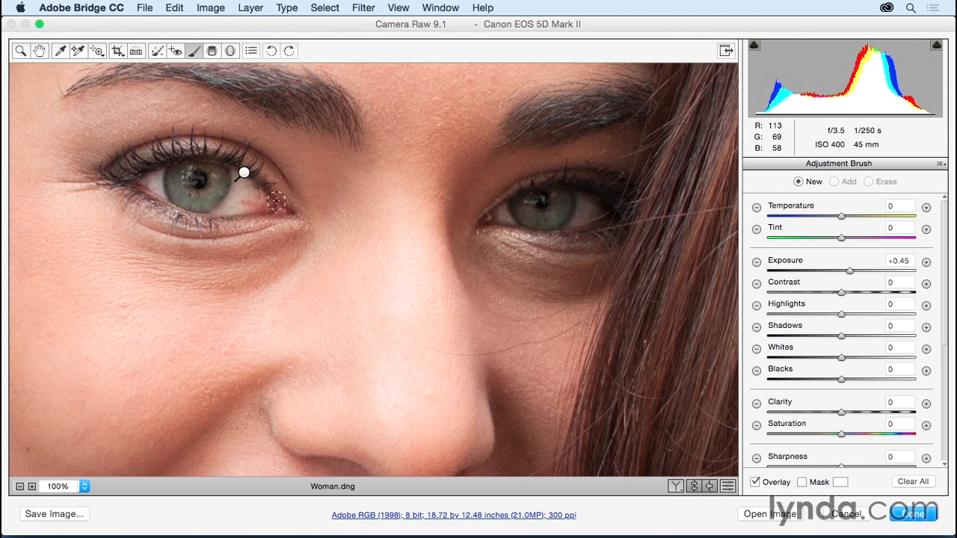
left_click(243, 172)
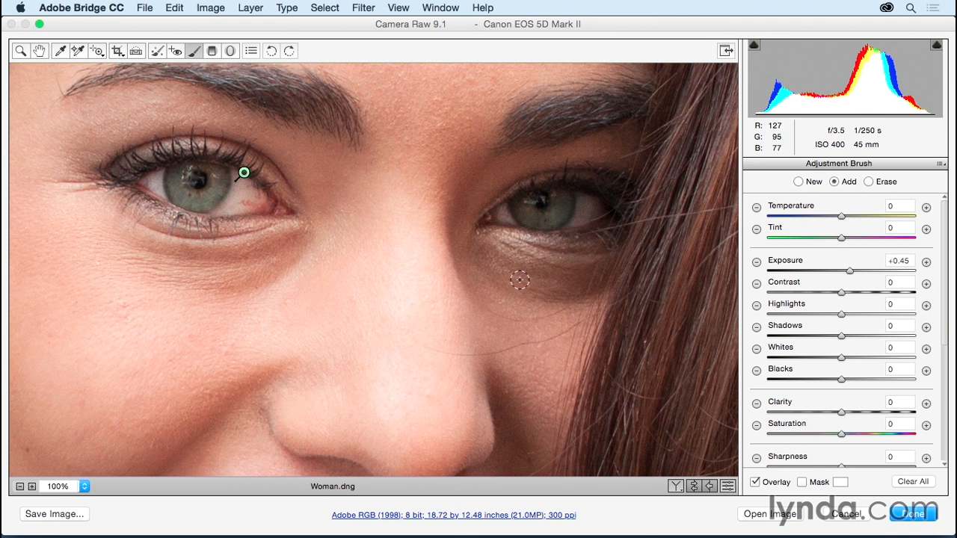
left_click(799, 181)
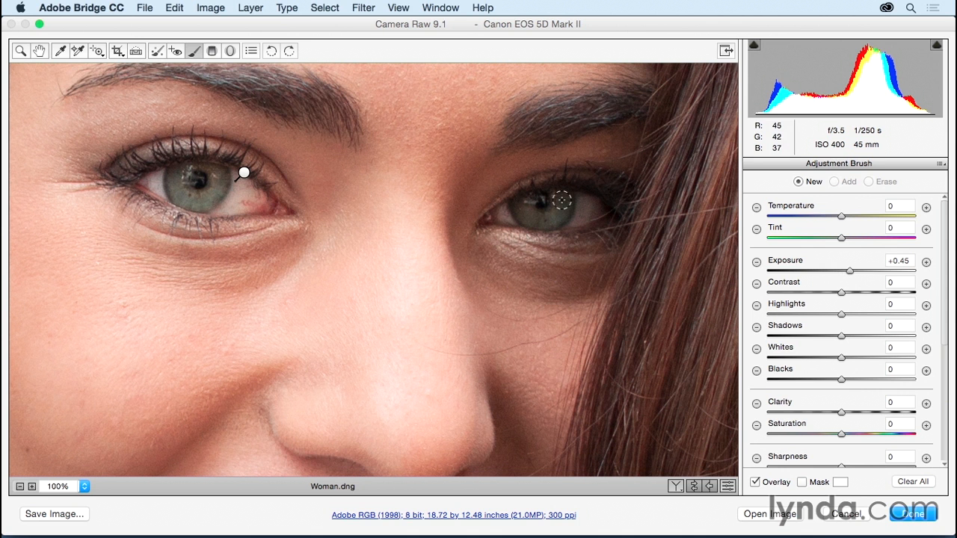
mouse_move(561, 199)
left_mouse_down()
mouse_move(520, 206)
mouse_move(538, 217)
mouse_move(565, 200)
left_mouse_up()
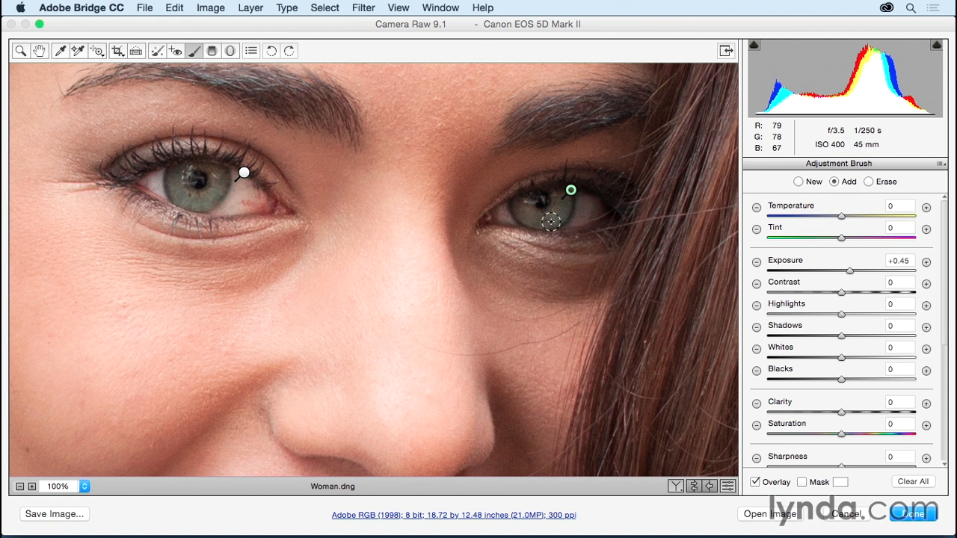
key("super+z")
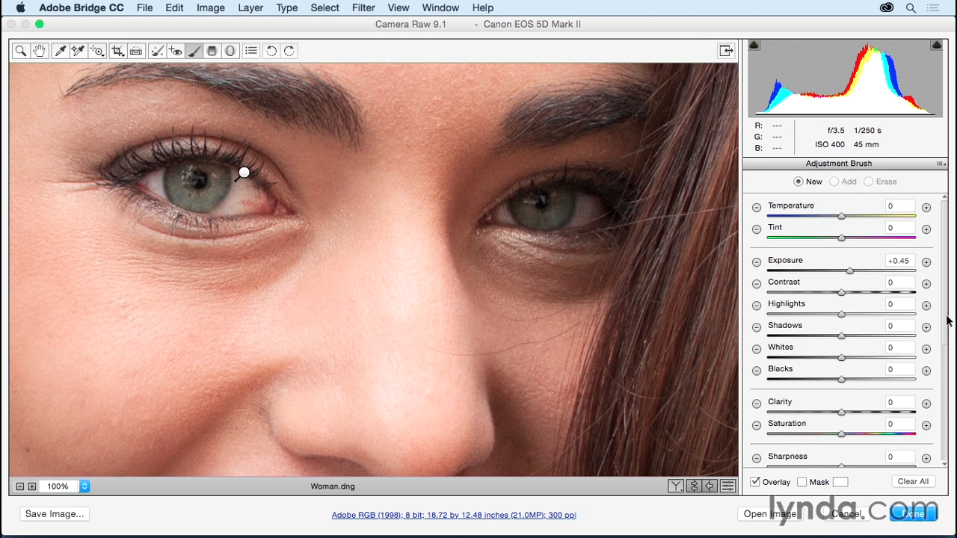
Configure the brush for a new iris adjustment with size 3, feather 66 and exposure +0.25.
scroll(946, 329, "down", 10)
left_click_drag(794, 397, 868, 397)
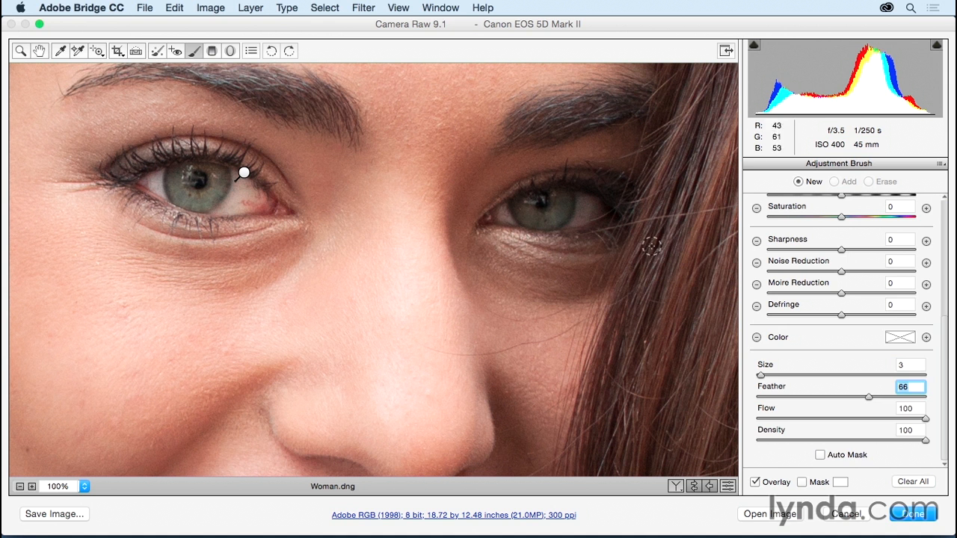
left_click_drag(944, 332, 945, 187)
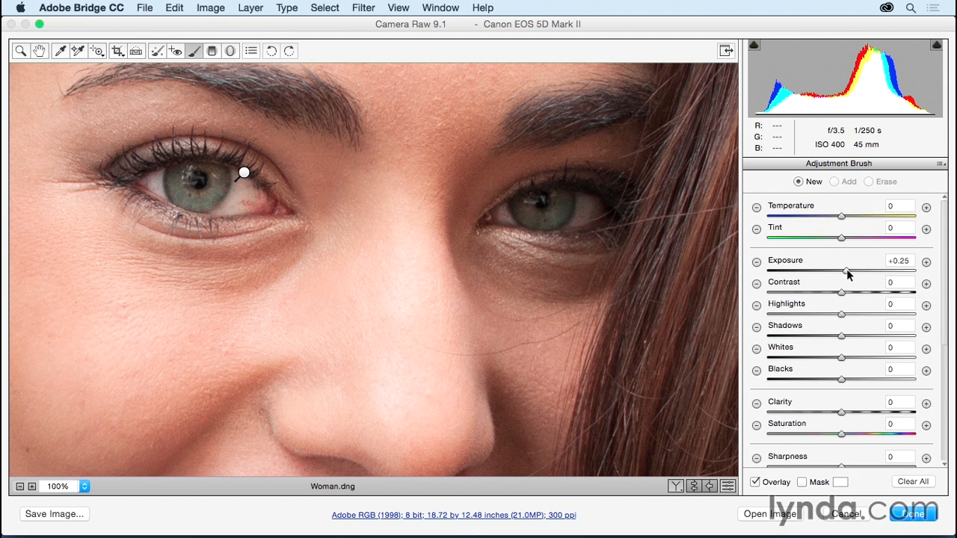
Paint the adjustment over both irises and set its contrast to +30.
mouse_move(534, 199)
left_mouse_down()
mouse_move(528, 207)
mouse_move(563, 204)
left_mouse_up()
mouse_move(180, 174)
left_mouse_down()
mouse_move(192, 198)
mouse_move(213, 193)
mouse_move(224, 173)
left_mouse_up()
left_click_drag(841, 294, 862, 292)
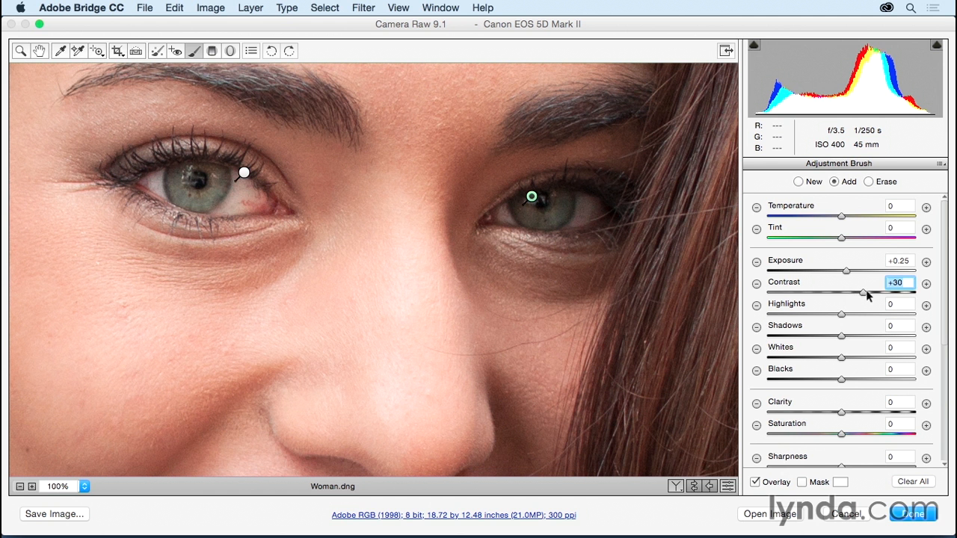
Compare the face before and after the eye adjustments at 50% magnification.
key("super+minus")
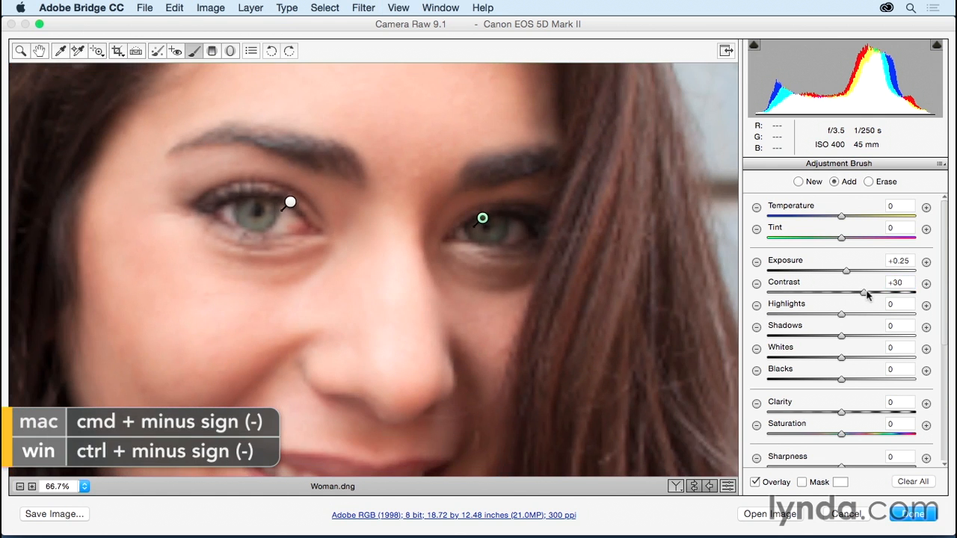
key("super+minus")
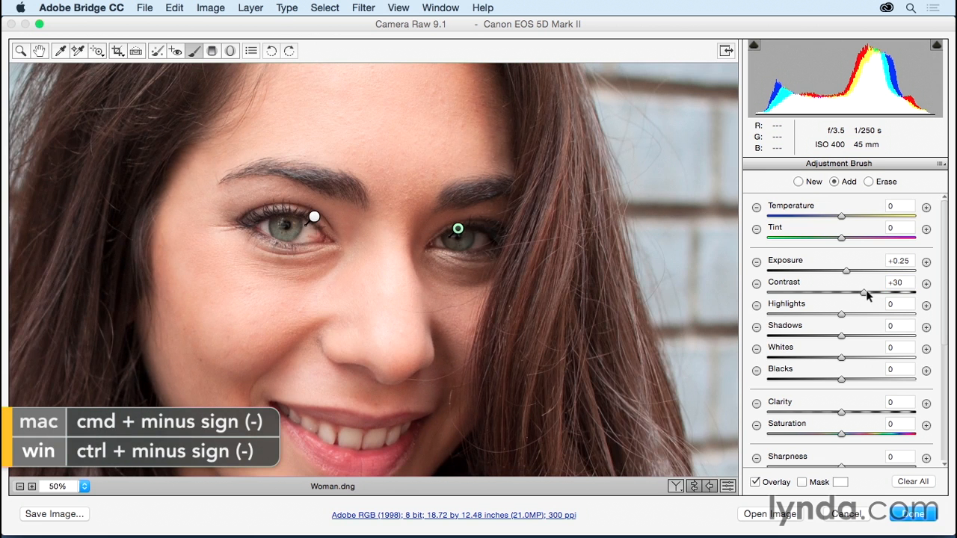
key("alt+super+p")
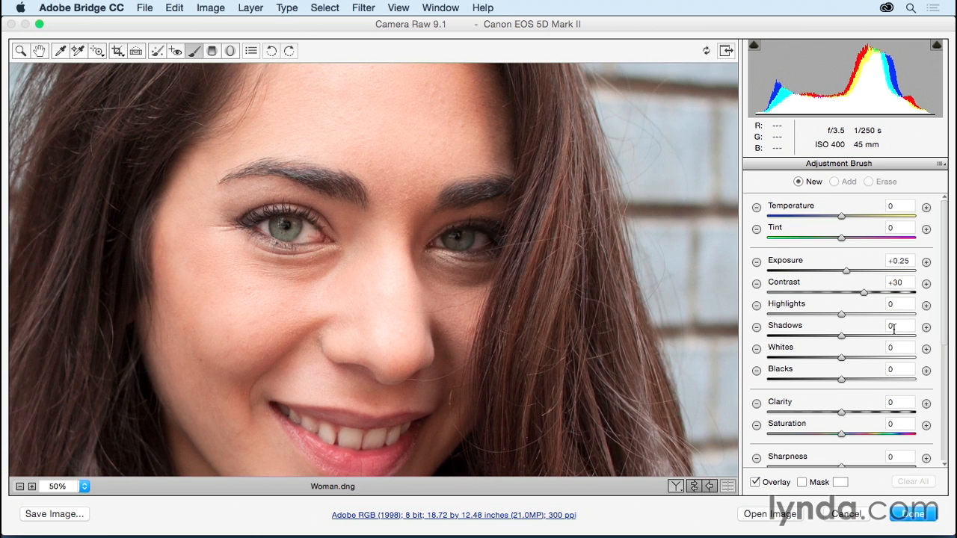
key("alt+super+p")
key("alt+super+p")
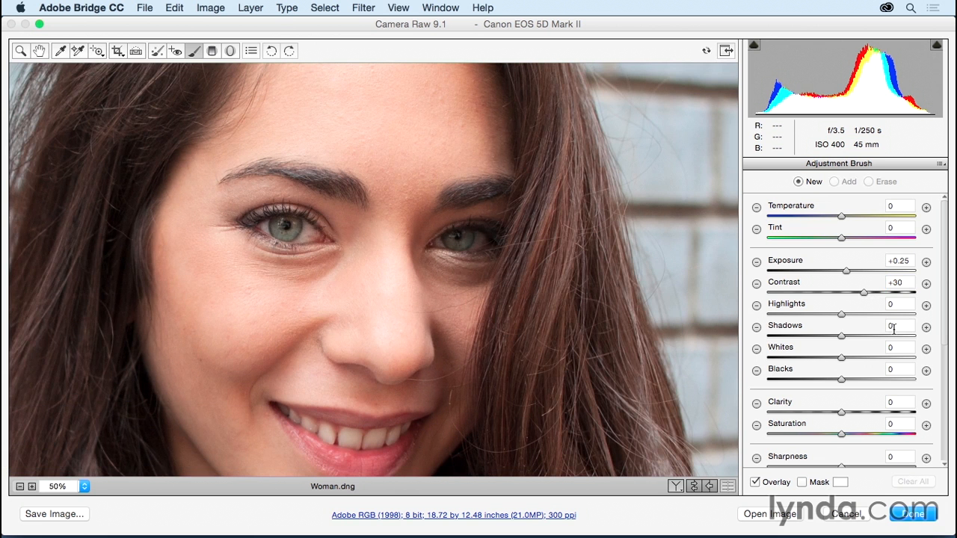
Reselect the eye-white adjustment and lower its exposure to +0.05.
key("alt+super+p")
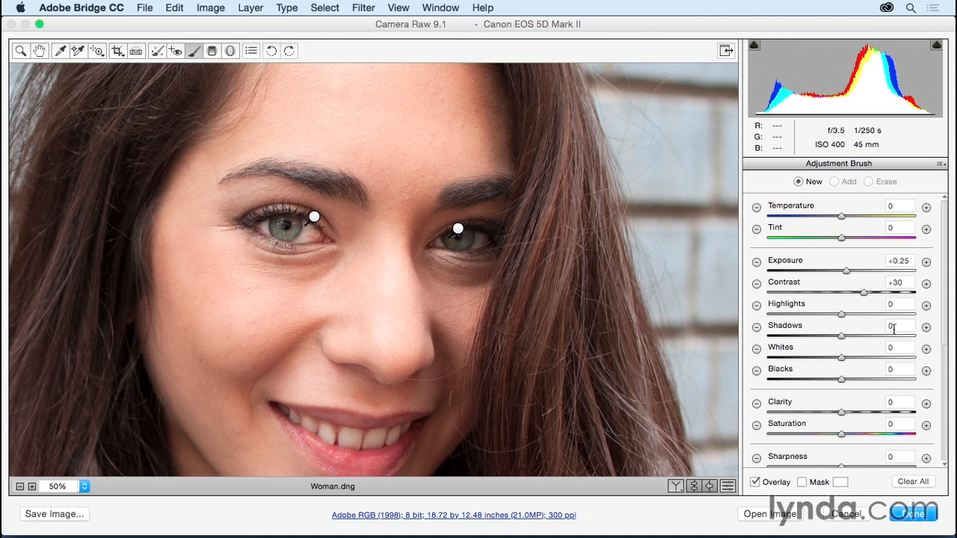
left_click(314, 217)
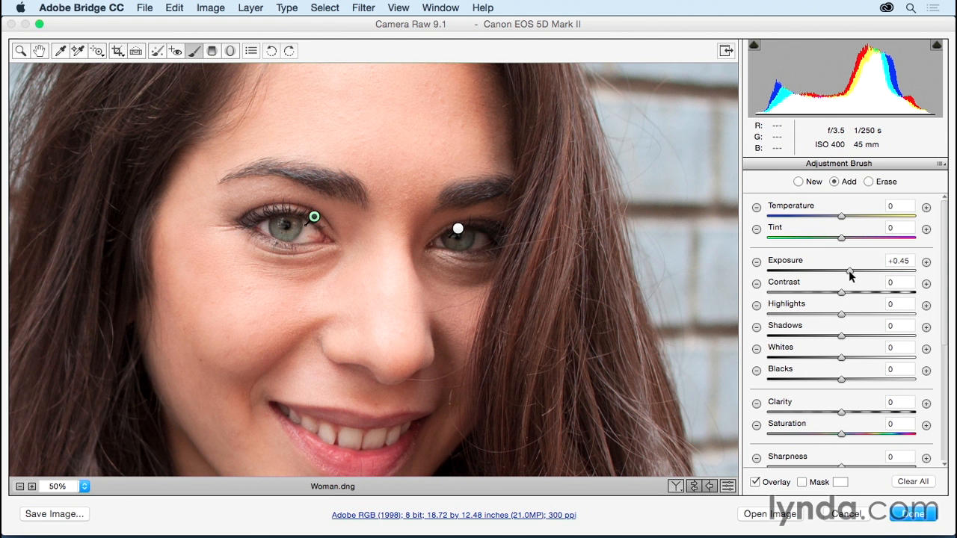
left_click_drag(849, 275, 843, 274)
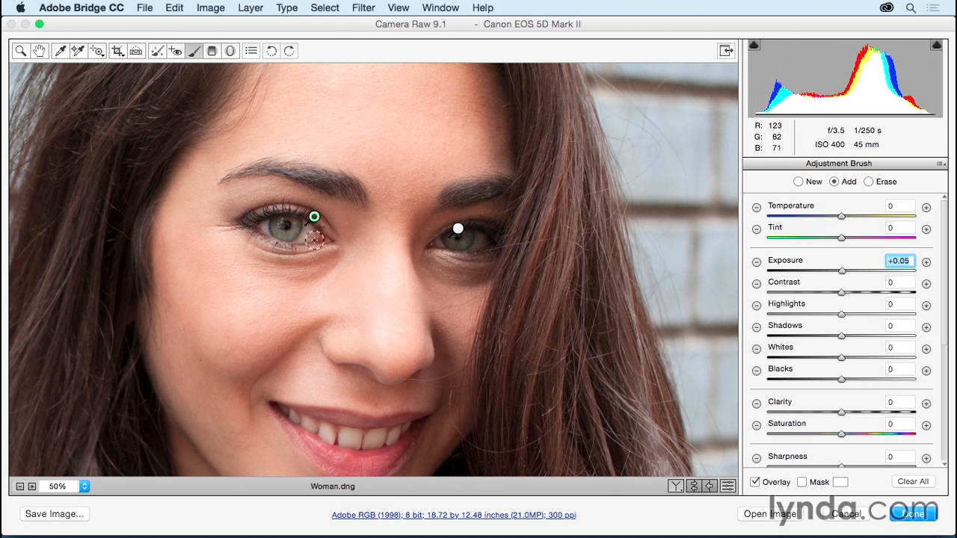
Heal the red vein in the inner white of the woman's right eye, sampling from the clean eye white just above it.
key("super+plus")
key("super+plus")
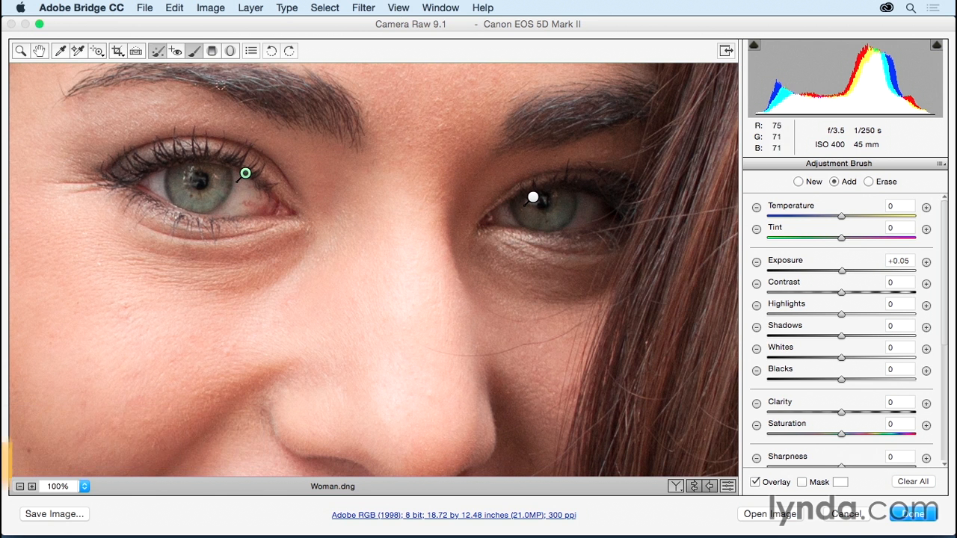
key("b")
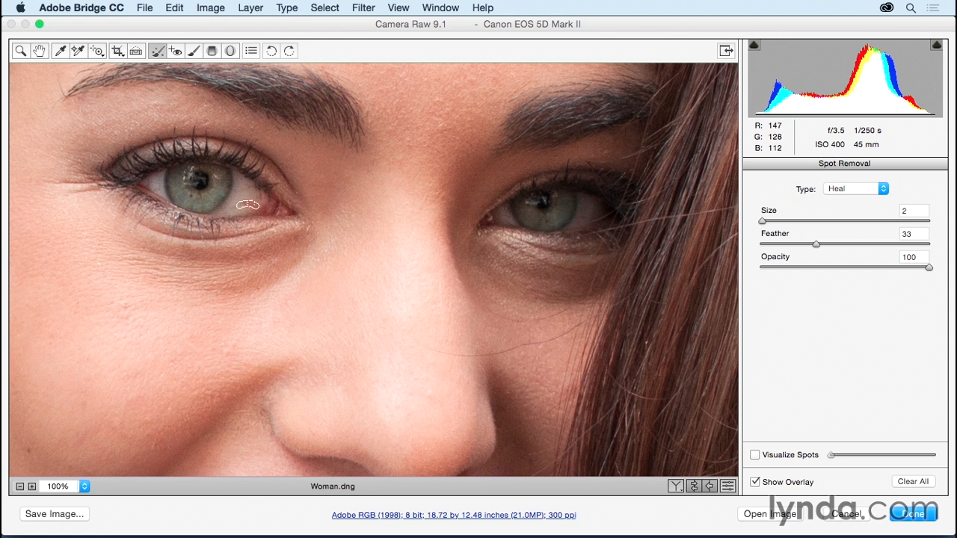
left_click_drag(248, 204, 249, 203)
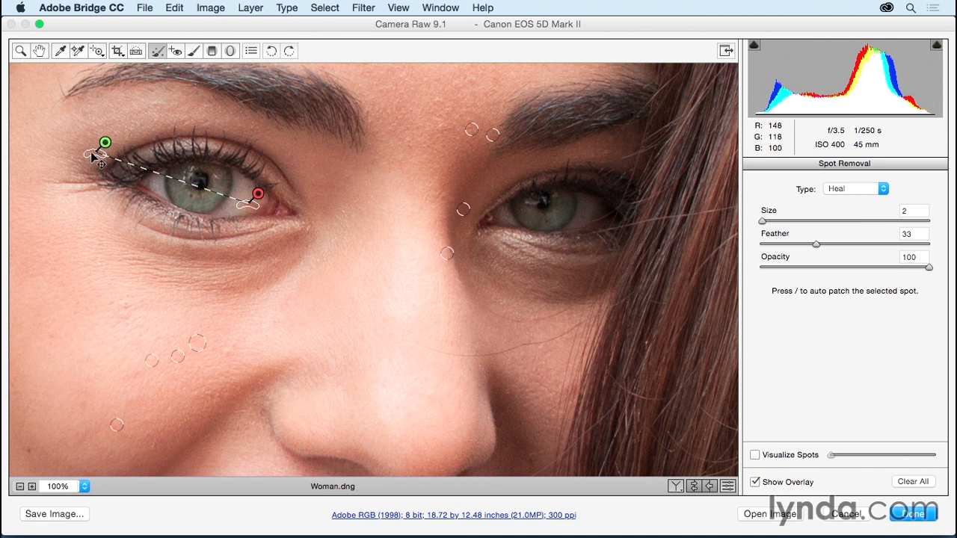
left_click_drag(95, 155, 249, 195)
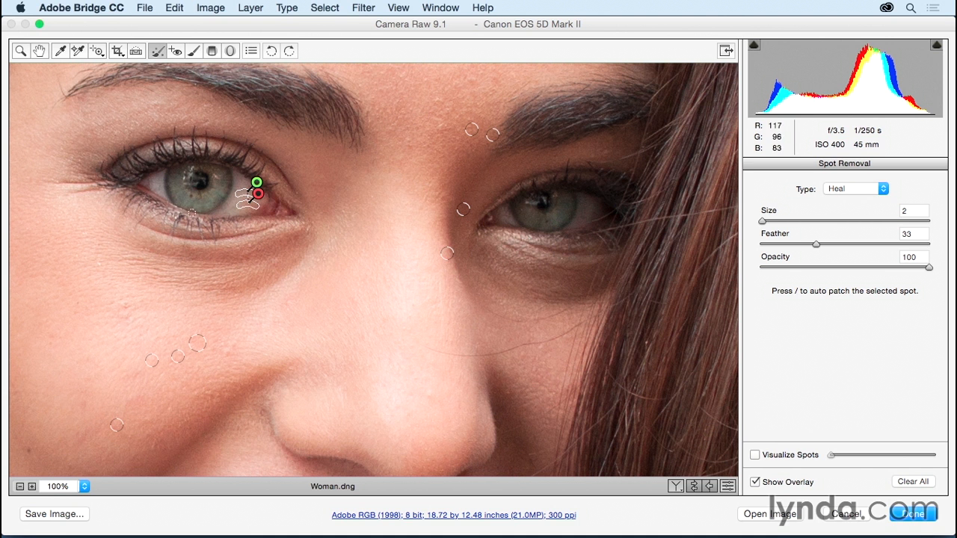
Set up a new Adjustment Brush correction with exposure -0.35 for the iris edges, starting at the woman's right eye.
key("k")
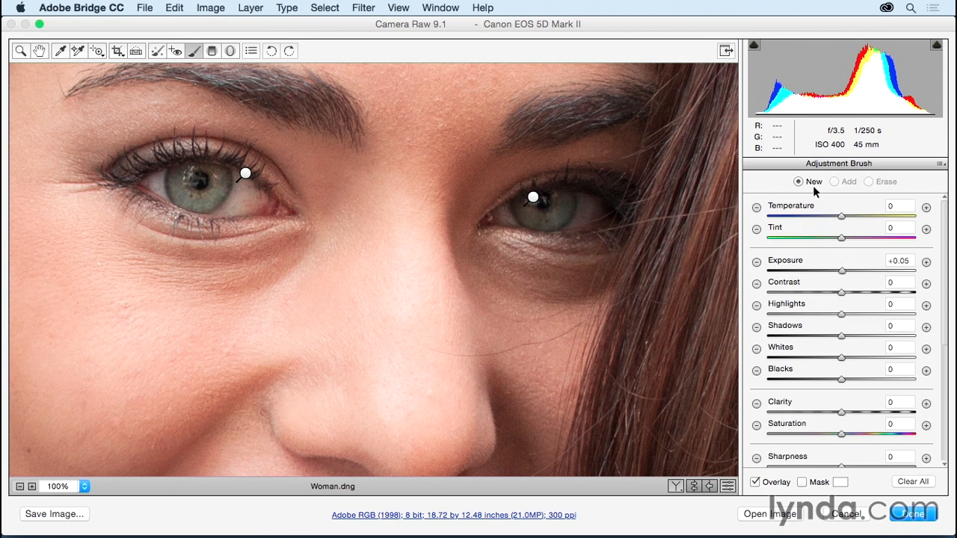
left_click_drag(837, 273, 836, 276)
left_click(835, 276)
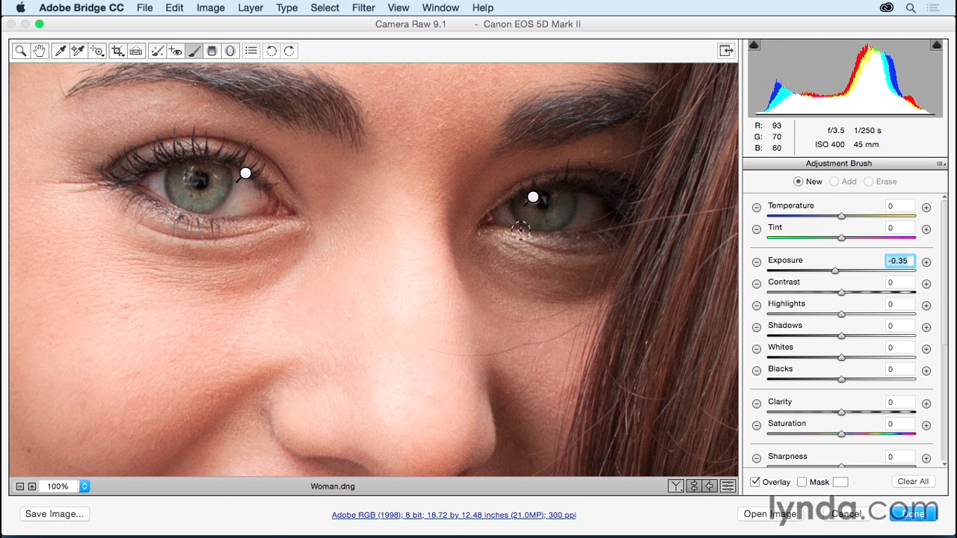
key("super+equal")
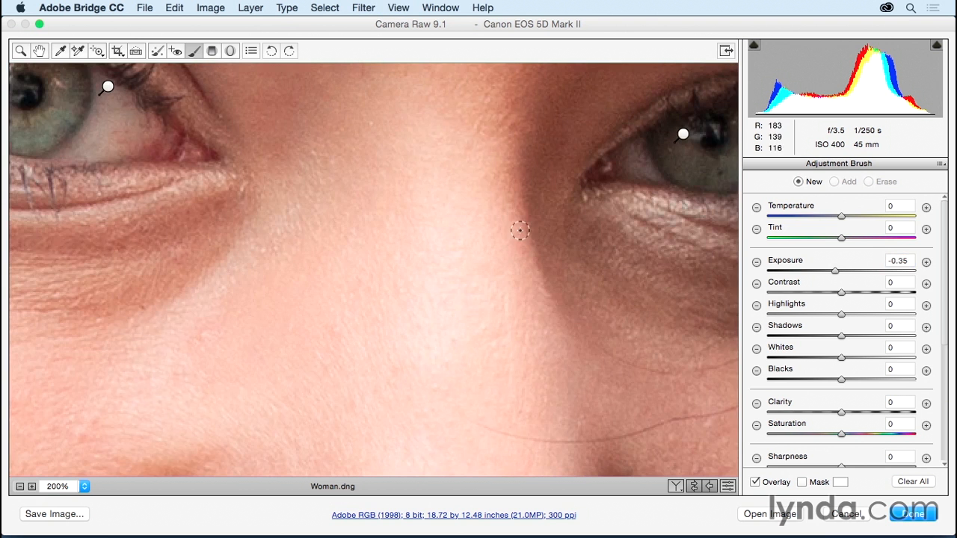
left_click_drag(137, 198, 491, 261)
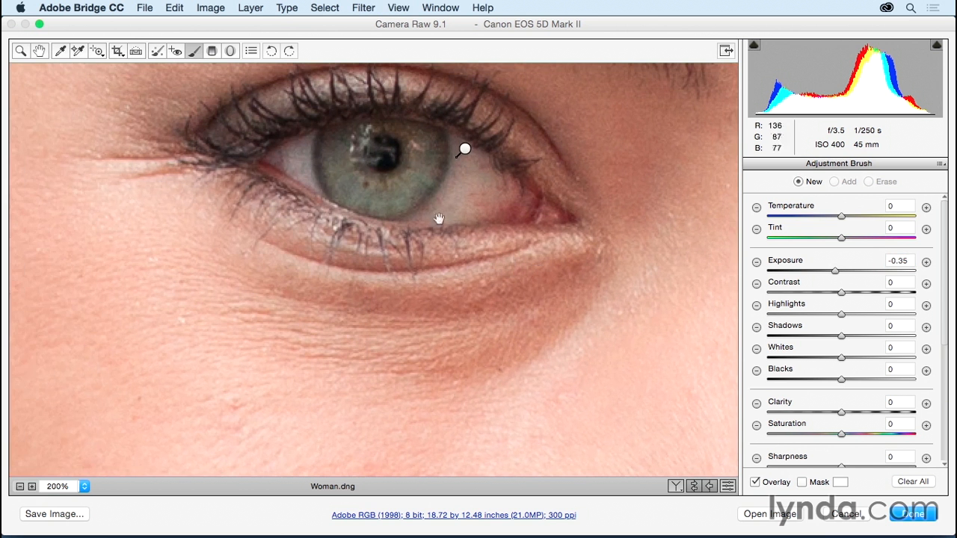
left_click(322, 137)
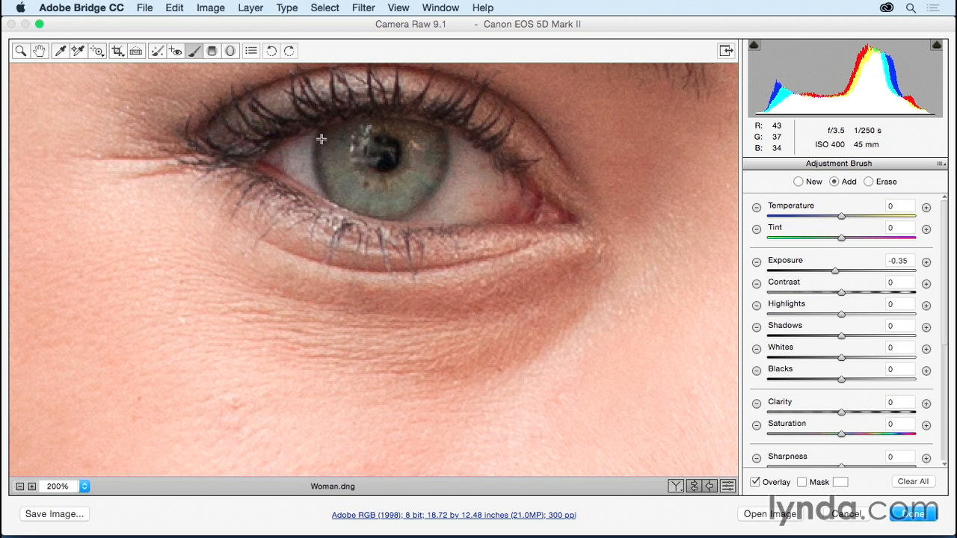
left_click_drag(332, 191, 338, 194)
key("Delete")
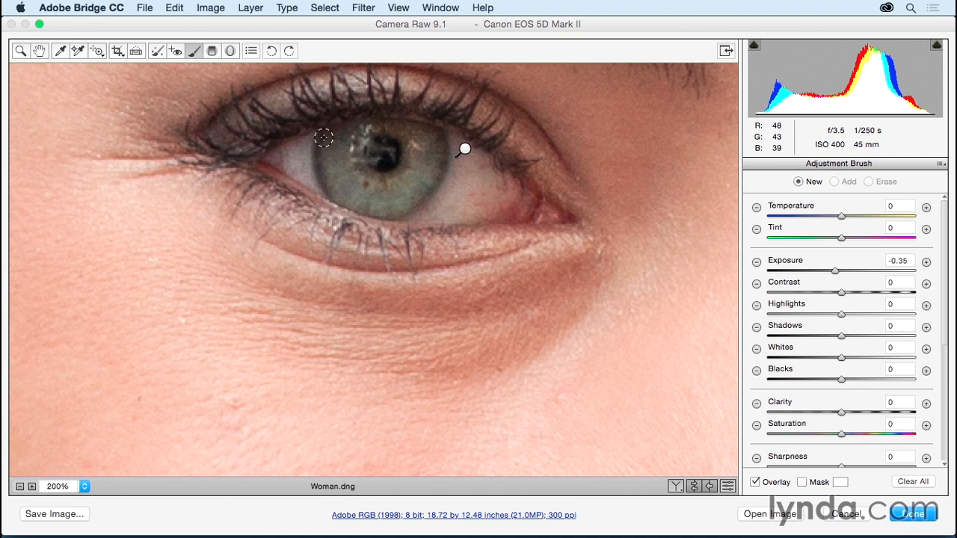
Paint the darkening adjustment around the outer edges of both irises and erase the spill along the lower eyelids.
mouse_move(332, 128)
left_mouse_down()
mouse_move(334, 192)
mouse_move(358, 210)
mouse_move(394, 213)
mouse_move(430, 182)
mouse_move(440, 133)
left_mouse_up()
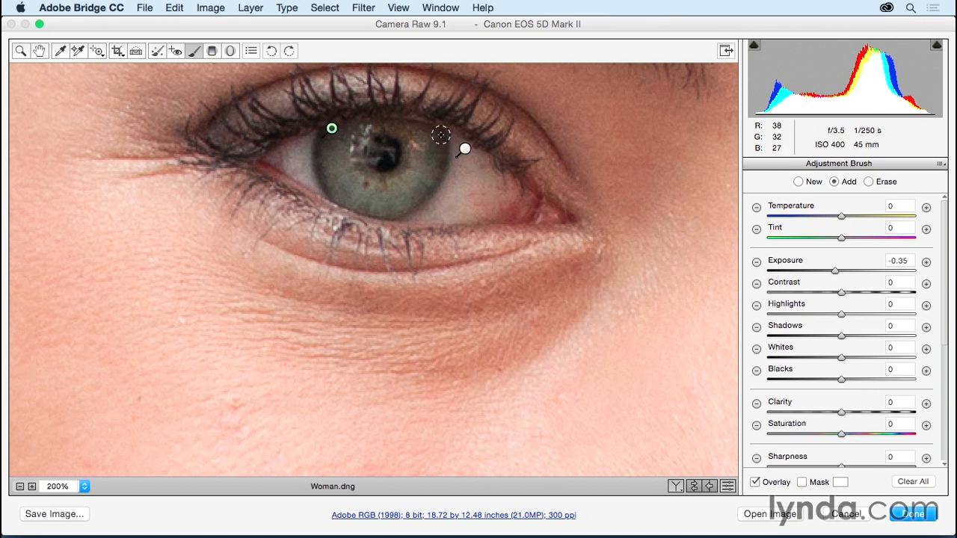
key("alt")
mouse_move(326, 231)
left_mouse_down()
mouse_move(316, 210)
mouse_move(405, 237)
mouse_move(314, 208)
mouse_move(458, 244)
left_mouse_up()
mouse_move(682, 228)
left_mouse_down()
mouse_move(408, 237)
mouse_move(111, 234)
mouse_move(73, 225)
left_mouse_up()
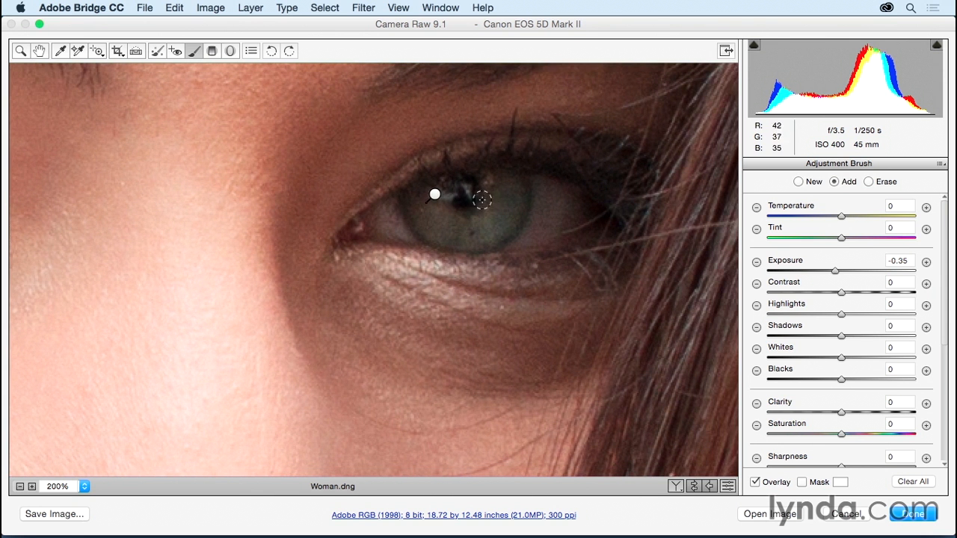
mouse_move(527, 181)
left_mouse_down()
mouse_move(508, 234)
mouse_move(471, 250)
mouse_move(433, 241)
mouse_move(400, 199)
left_mouse_up()
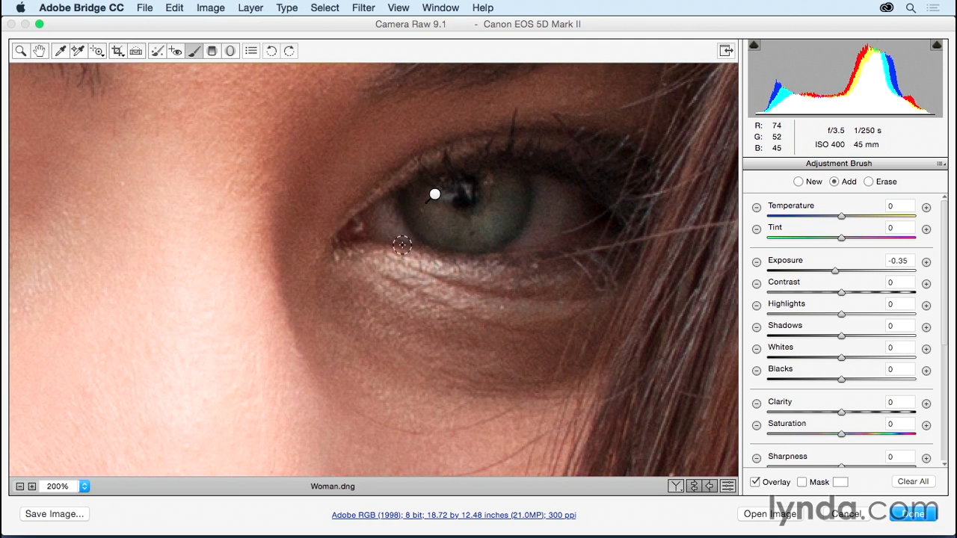
key("alt")
mouse_move(436, 259)
left_mouse_down()
mouse_move(511, 265)
mouse_move(414, 259)
mouse_move(511, 267)
mouse_move(417, 259)
mouse_move(389, 196)
mouse_move(407, 247)
mouse_move(468, 271)
left_mouse_up()
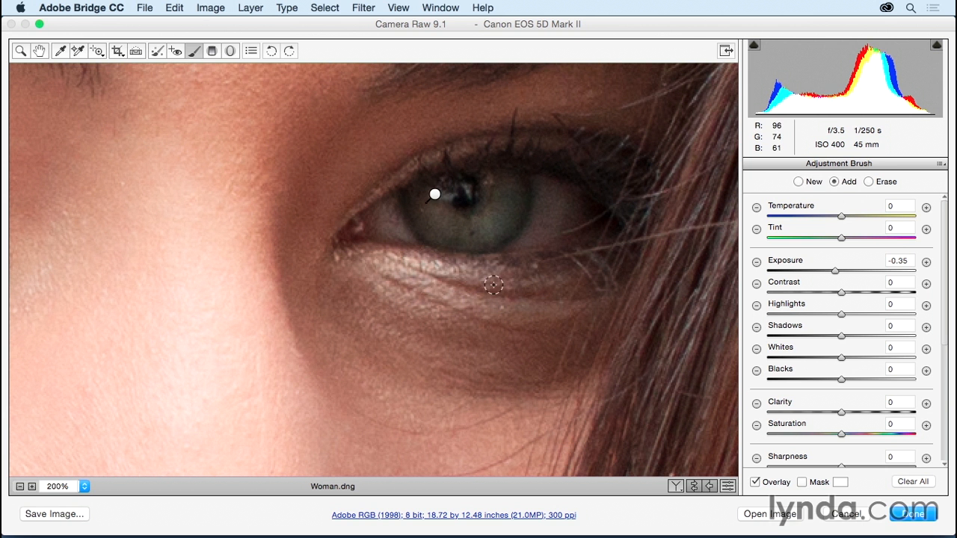
Deselect the iris-edge adjustment and compare the whole portrait with and without the brush corrections.
left_click(493, 285, "alt+super")
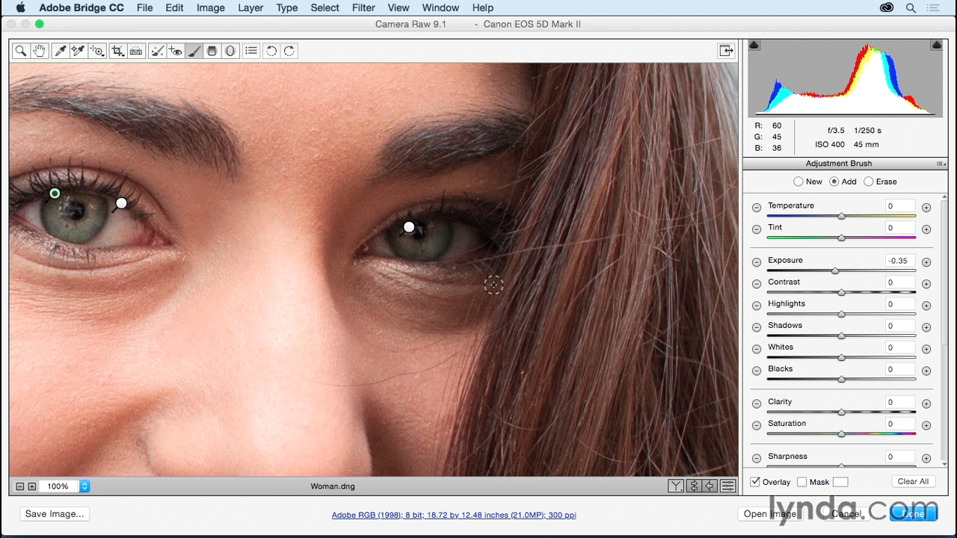
key("super+0")
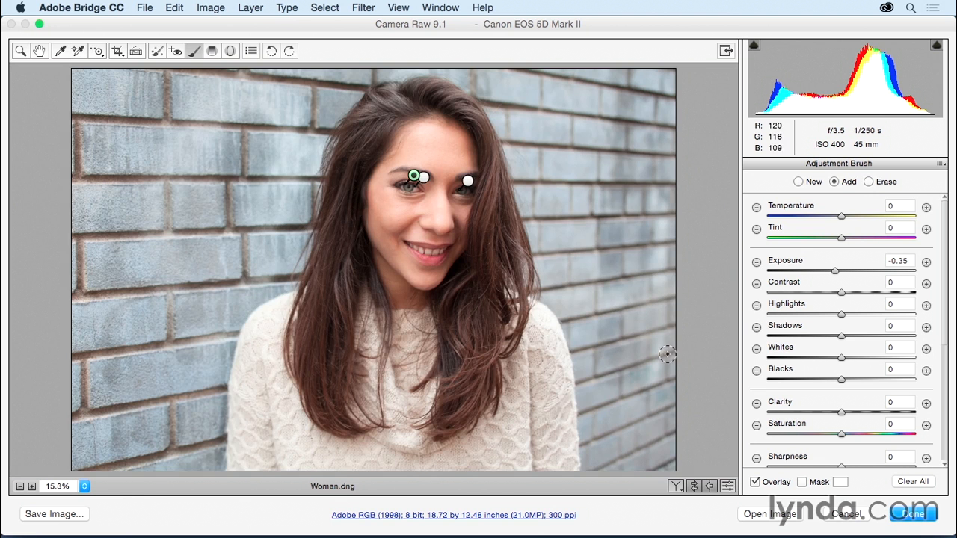
key("n")
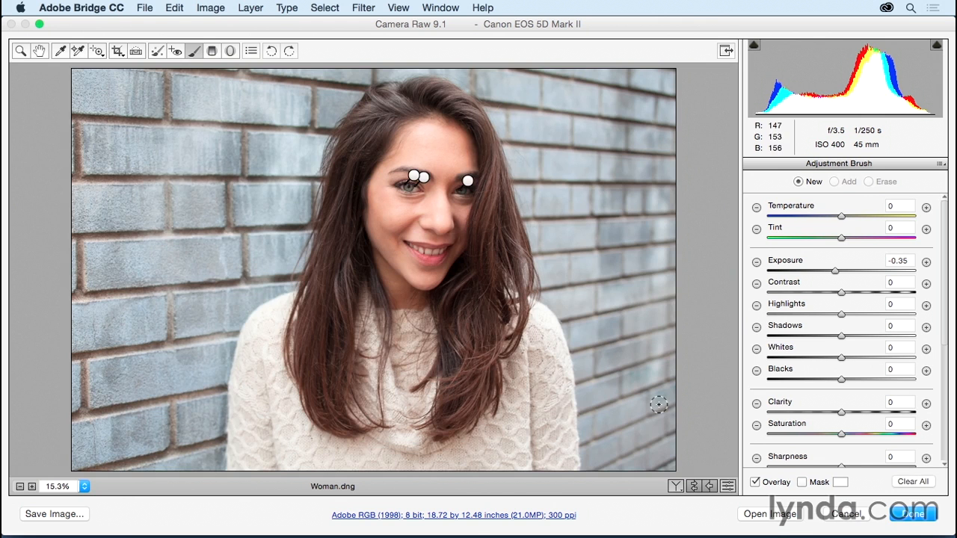
key("p")
key("v")
key("v")
Set up a new brush adjustment for the teeth with saturation -49 and exposure +0.25.
key("super+space")
key("super+alt+0")
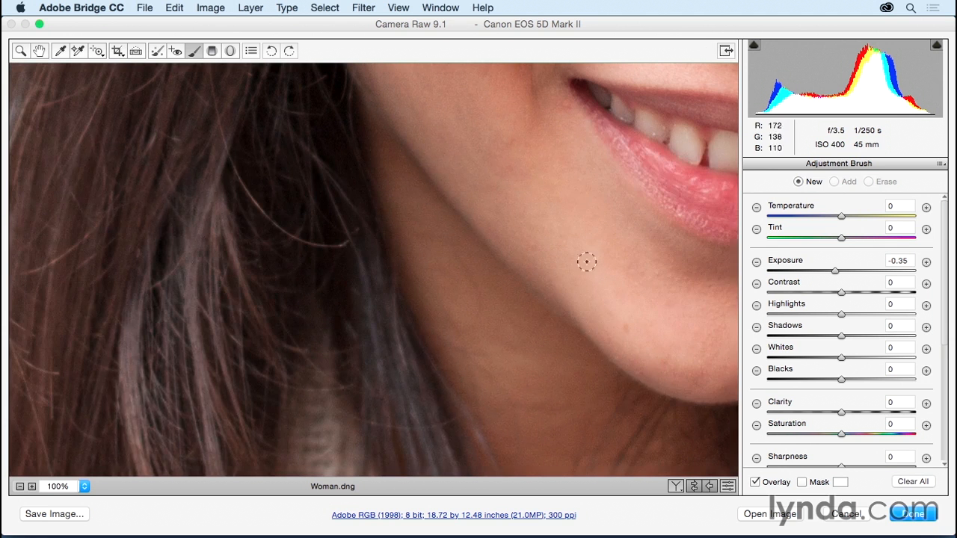
mouse_move(657, 160)
left_mouse_down()
mouse_move(639, 154)
mouse_move(321, 284)
mouse_move(287, 259)
left_mouse_up()
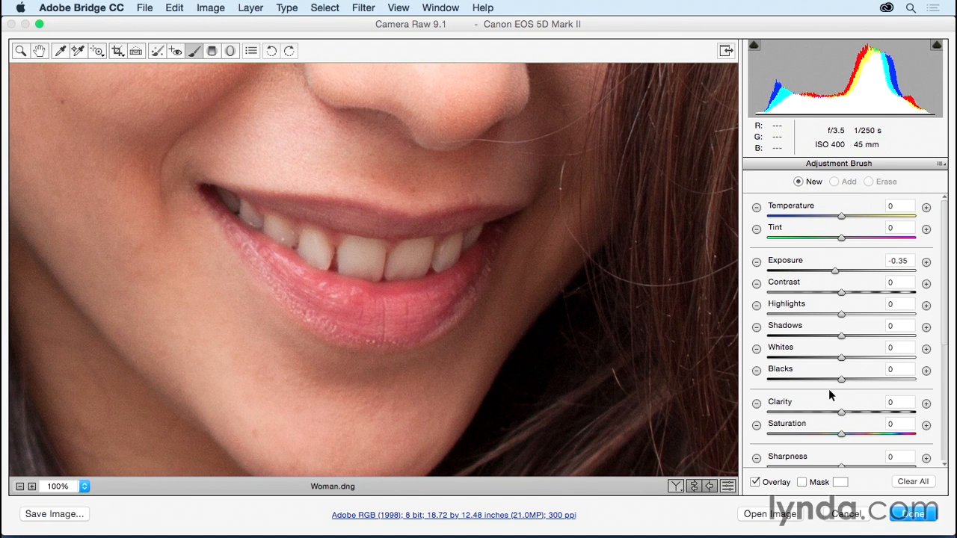
scroll(827, 386, "down", 1)
scroll(945, 388, "down", 4)
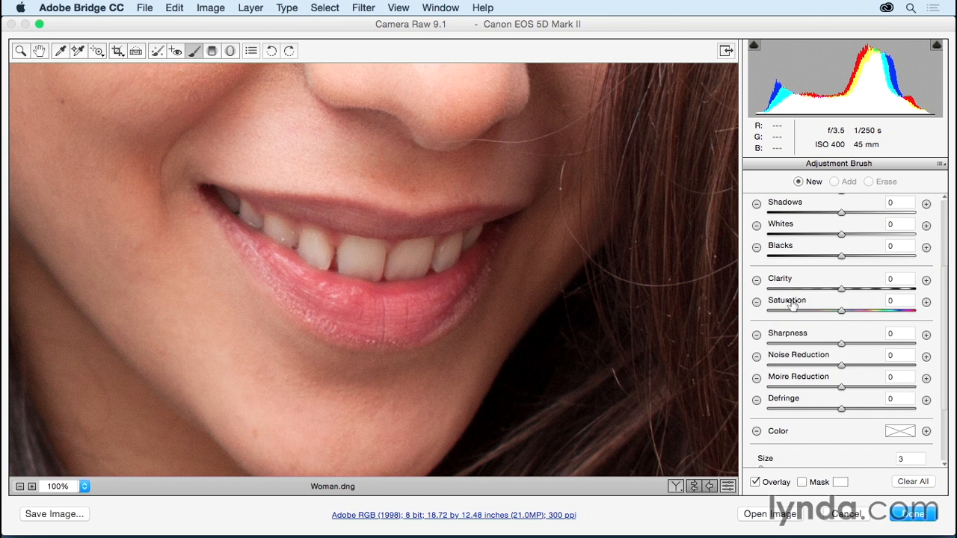
left_click(757, 303)
left_click_drag(823, 314, 805, 311)
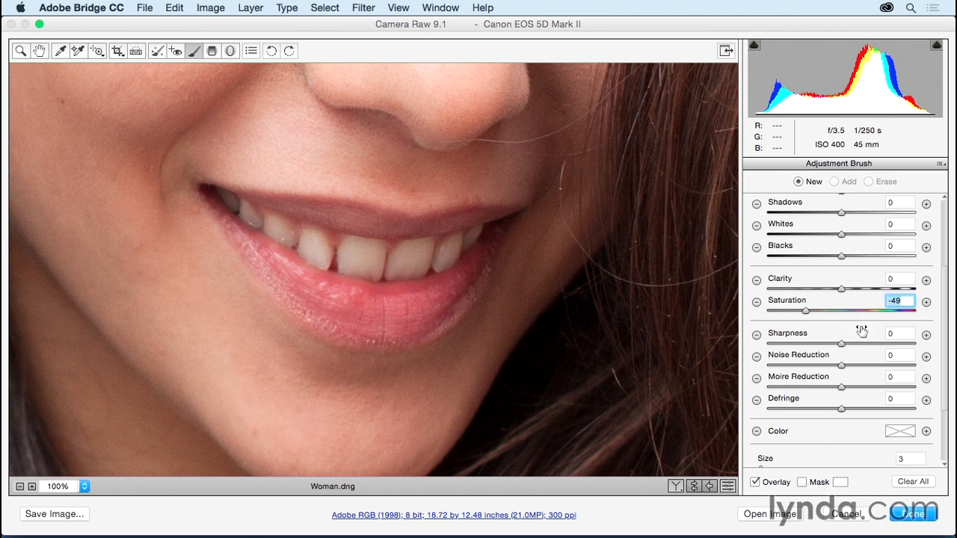
left_click_drag(946, 288, 946, 188)
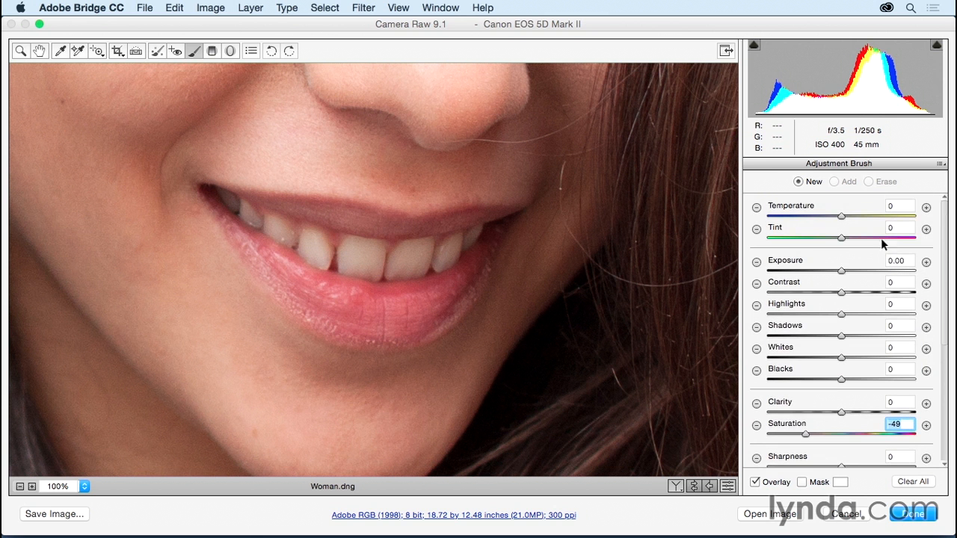
left_click_drag(842, 275, 847, 276)
Paint the whitening adjustment over the visible teeth and set its saturation to -28.
mouse_move(284, 237)
left_mouse_down()
mouse_move(246, 209)
mouse_move(284, 237)
mouse_move(321, 245)
mouse_move(319, 256)
mouse_move(310, 243)
mouse_move(329, 250)
mouse_move(323, 260)
mouse_move(368, 248)
mouse_move(368, 271)
mouse_move(352, 265)
mouse_move(423, 250)
mouse_move(392, 269)
mouse_move(401, 268)
mouse_move(475, 231)
left_mouse_up()
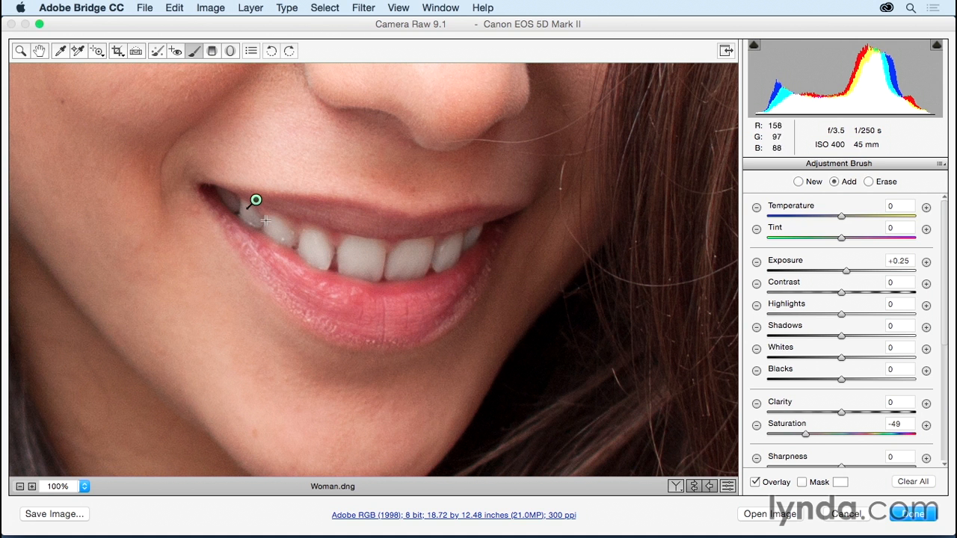
left_click_drag(240, 207, 228, 195)
left_click_drag(847, 273, 847, 274)
left_click_drag(947, 314, 944, 394)
left_click_drag(806, 292, 821, 294)
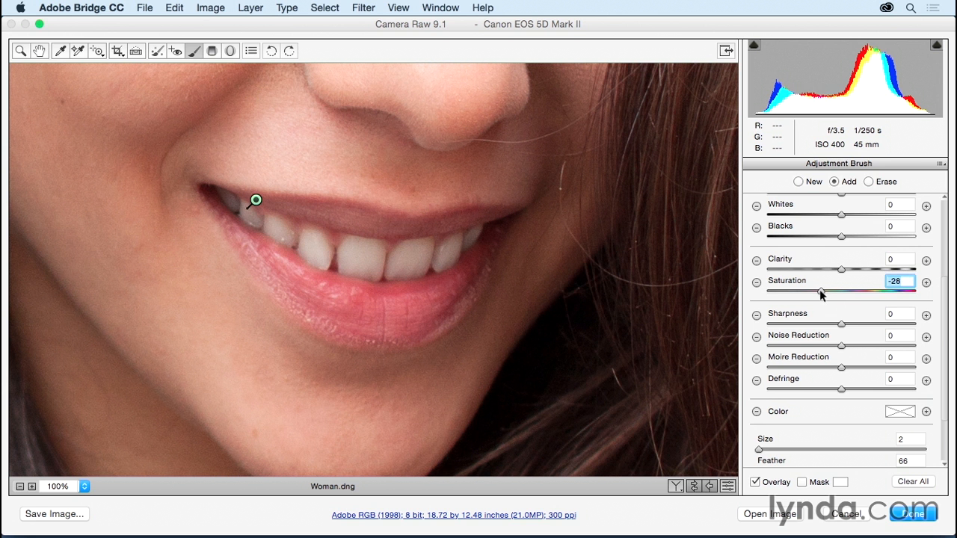
Compare the full portrait before and after all eye and teeth adjustments.
key("super+0")
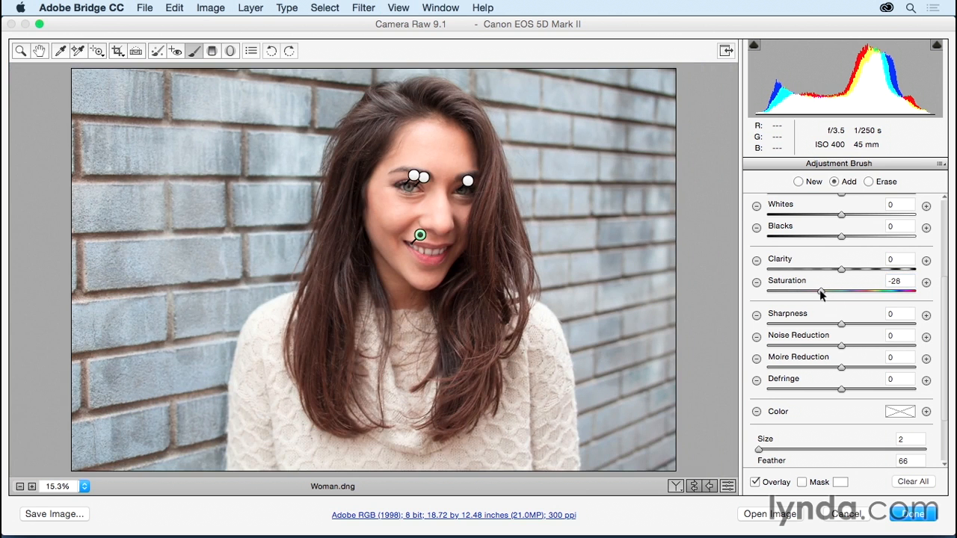
key("p")
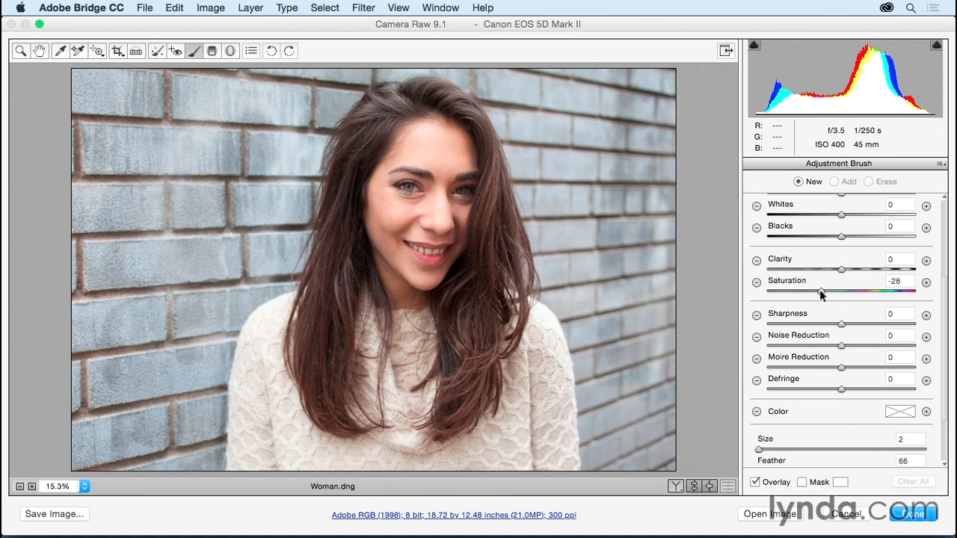
key("p")
key("p")
key("p")
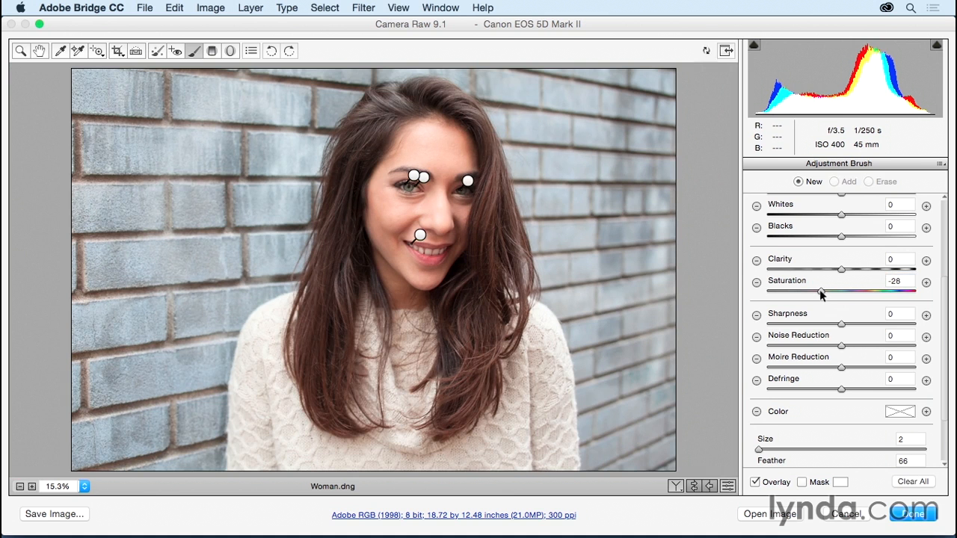